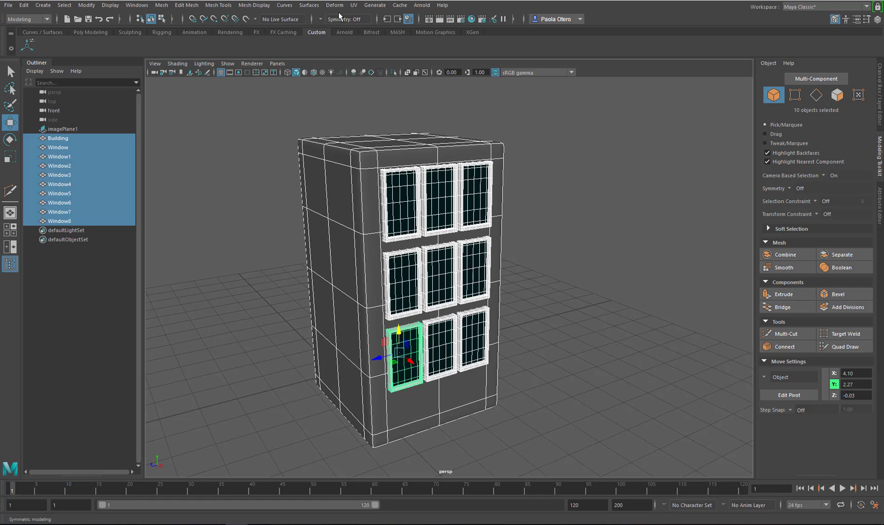
# Step: Apply a lattice deformer to the selected building and windows, and set its T divisions to 4
pyautogui.click(334, 6)
pyautogui.click(364, 77)
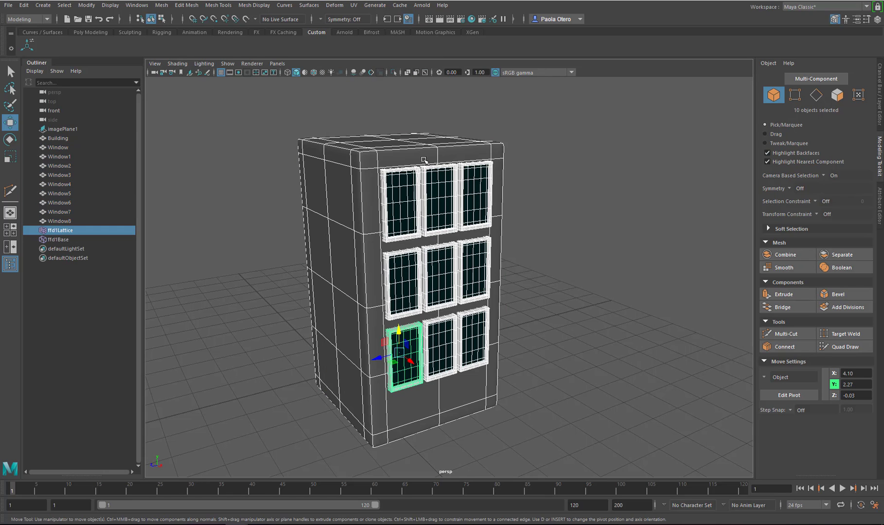
pyautogui.keyDown('alt'); pyautogui.moveTo(389, 234); pyautogui.dragTo(656, 182); pyautogui.keyUp('alt')
pyautogui.click(880, 200)
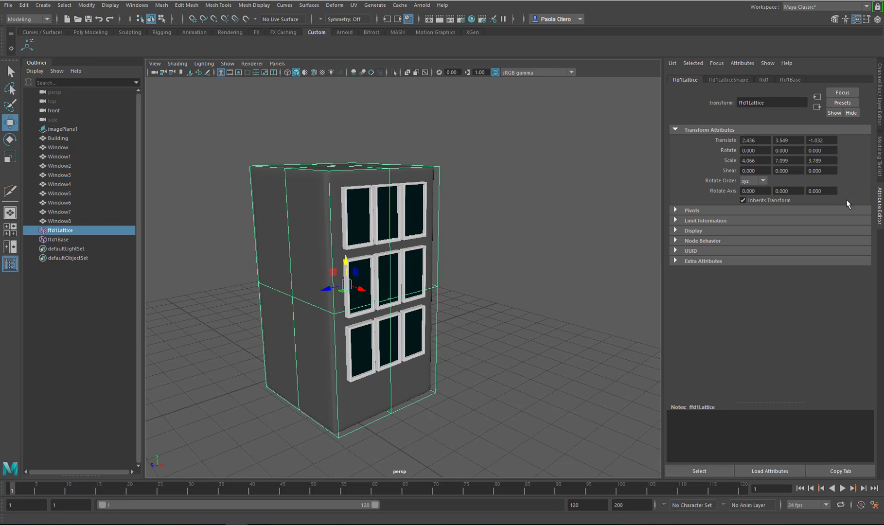
pyautogui.click(734, 79)
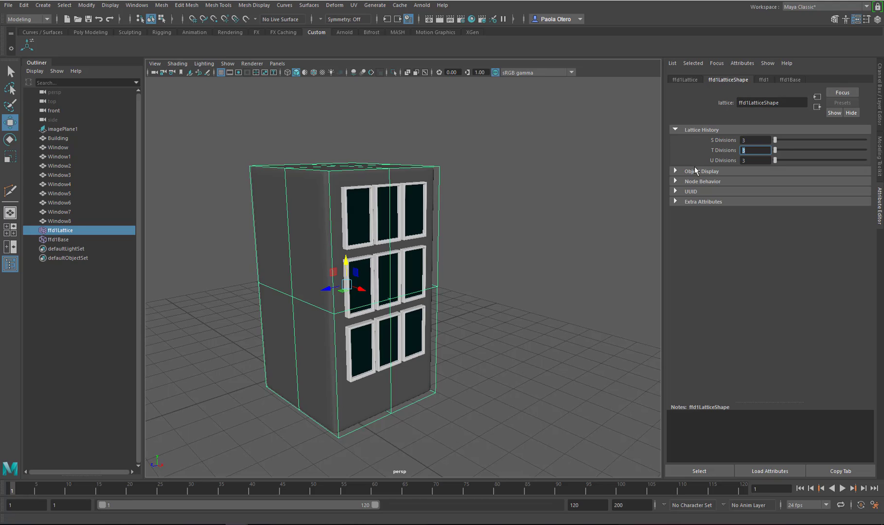
pyautogui.write('5')
pyautogui.write('4')
pyautogui.press('Return')
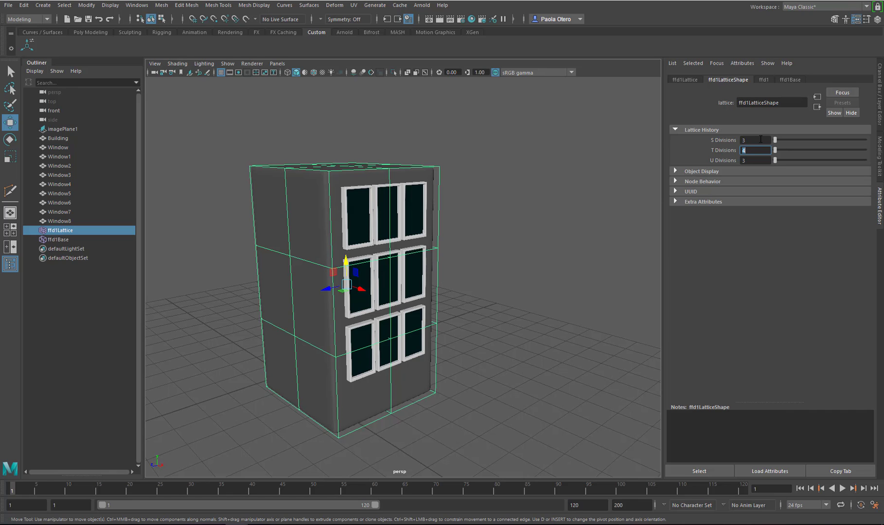
# Step: Switch the lattice to lattice point mode and select the points along its top
pyautogui.keyDown('alt'); pyautogui.moveTo(400, 279); pyautogui.dragTo(483, 175); pyautogui.keyUp('alt')
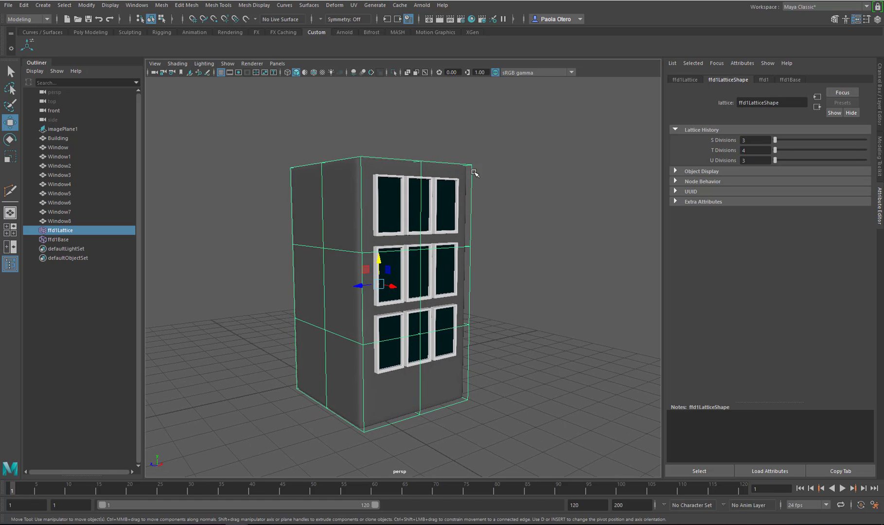
pyautogui.rightClick(472, 169)
pyautogui.click(469, 144)
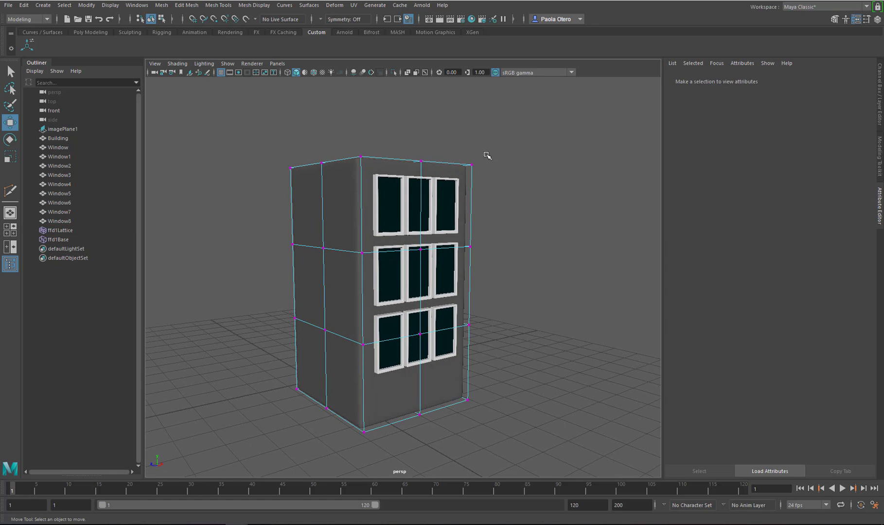
pyautogui.keyDown('alt'); pyautogui.moveTo(461, 192); pyautogui.dragTo(472, 160); pyautogui.keyUp('alt')
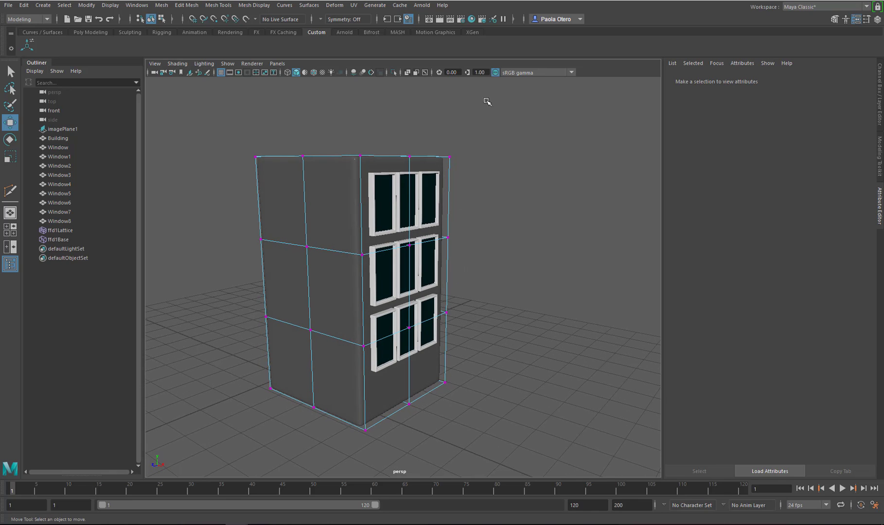
pyautogui.moveTo(503, 118); pyautogui.dragTo(386, 175)
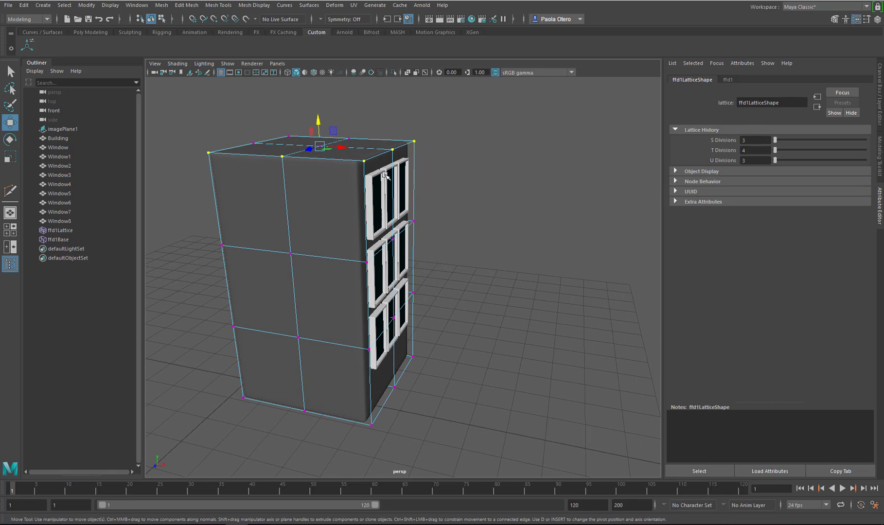
# Step: Turn off camera based selection so that hidden lattice points can be selected too
pyautogui.click(564, 114)
pyautogui.click(415, 143)
pyautogui.click(878, 152)
pyautogui.click(823, 175)
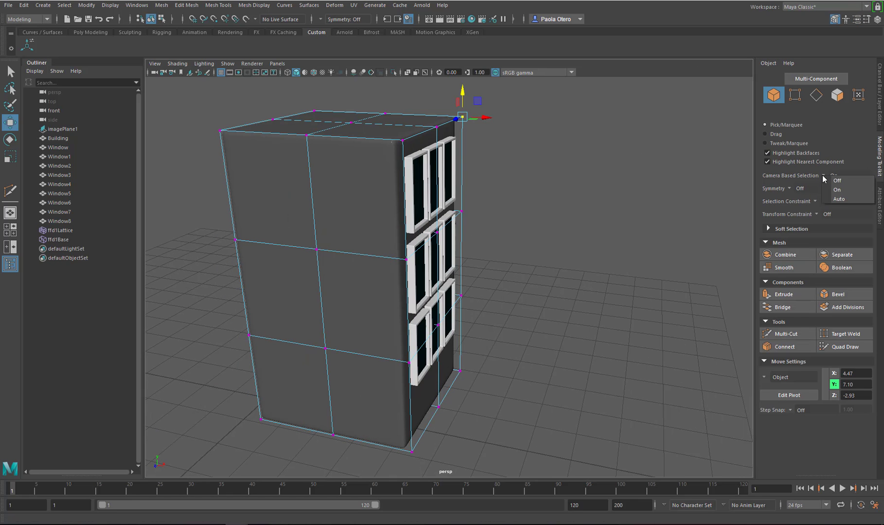
pyautogui.click(837, 180)
# Step: Twist the complete top row and the second row of lattice points around the vertical Y axis
pyautogui.moveTo(491, 207)
pyautogui.keyDown('alt'); pyautogui.mouseDown()
pyautogui.moveTo(462, 203)
pyautogui.moveTo(476, 199)
pyautogui.mouseUp(); pyautogui.keyUp('alt')
pyautogui.moveTo(594, 100); pyautogui.dragTo(170, 184)
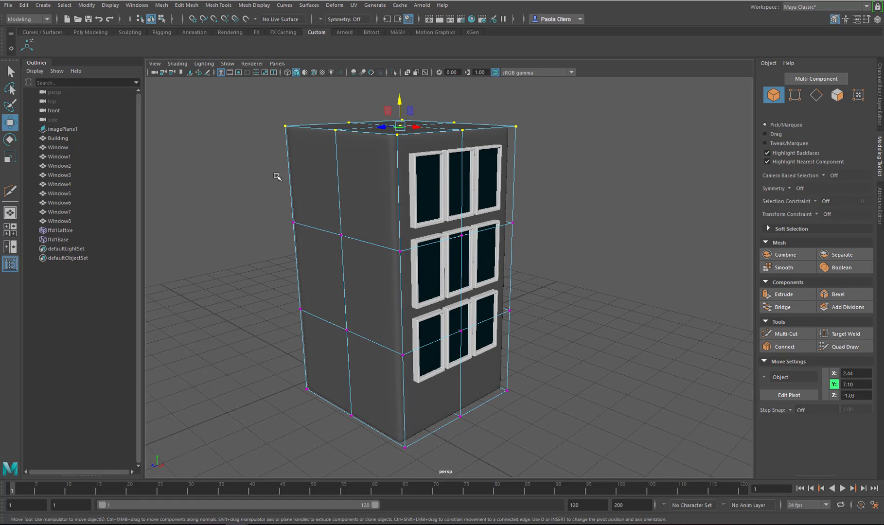
pyautogui.keyDown('alt'); pyautogui.moveTo(475, 209); pyautogui.dragTo(438, 198); pyautogui.keyUp('alt')
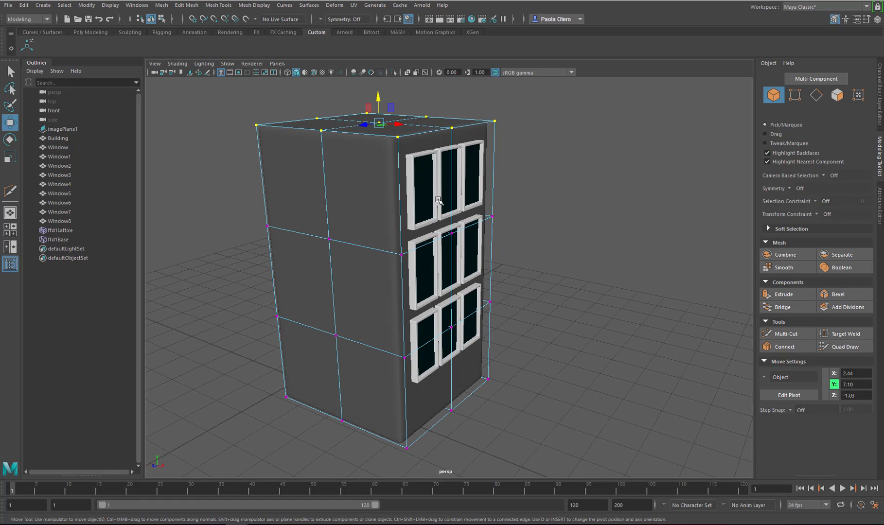
pyautogui.press('r')
pyautogui.press('e')
pyautogui.moveTo(384, 127); pyautogui.dragTo(588, 276)
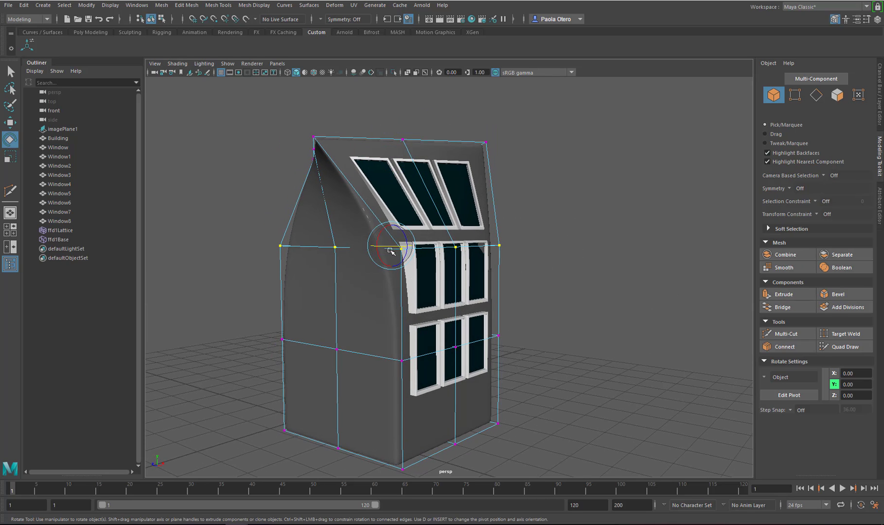
pyautogui.moveTo(390, 250); pyautogui.dragTo(387, 249)
# Step: Scale the top row of lattice points by about 1.28 and the second row by about 1.05 in X and Z
pyautogui.keyDown('alt'); pyautogui.moveTo(387, 189); pyautogui.dragTo(411, 192); pyautogui.keyUp('alt')
pyautogui.moveTo(183, 109); pyautogui.dragTo(454, 169)
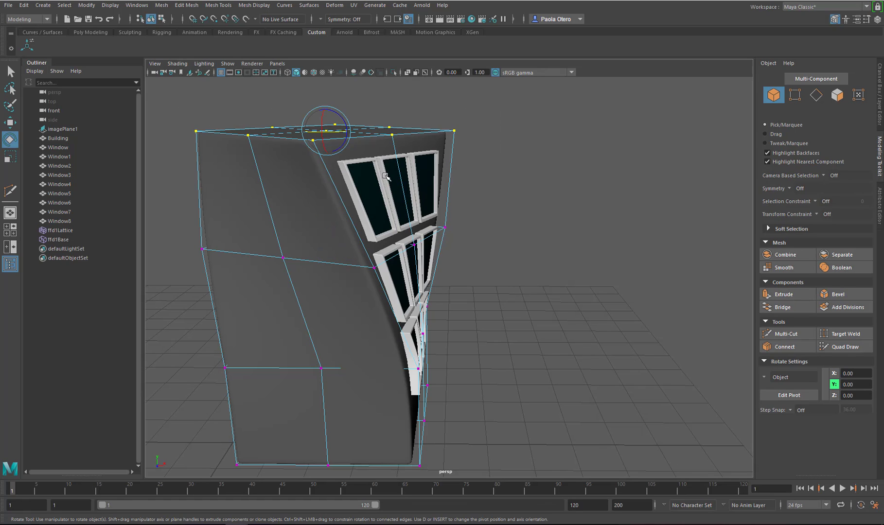
pyautogui.press('r')
pyautogui.moveTo(334, 137); pyautogui.dragTo(382, 134)
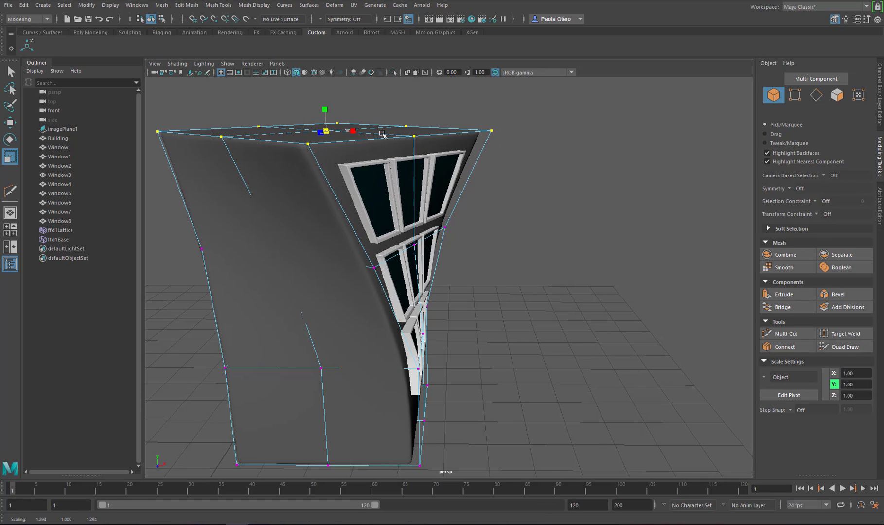
pyautogui.keyDown('alt'); pyautogui.moveTo(373, 238); pyautogui.dragTo(539, 311); pyautogui.keyUp('alt')
pyautogui.keyDown('alt'); pyautogui.moveTo(467, 310); pyautogui.dragTo(447, 306); pyautogui.keyUp('alt')
pyautogui.moveTo(359, 242); pyautogui.dragTo(367, 244)
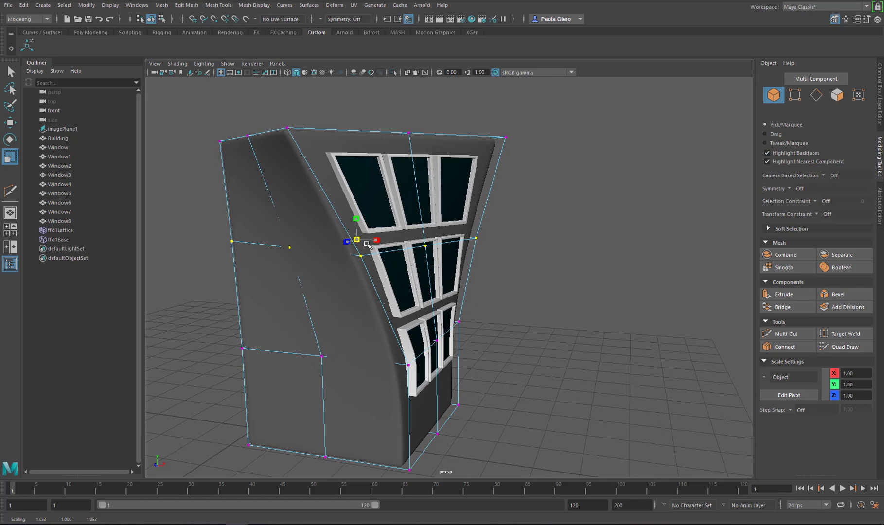
# Step: Scale the third row of lattice points and flare the bottom row outward
pyautogui.keyDown('alt'); pyautogui.moveTo(414, 366); pyautogui.dragTo(302, 345); pyautogui.keyUp('alt')
pyautogui.moveTo(207, 316); pyautogui.dragTo(528, 391)
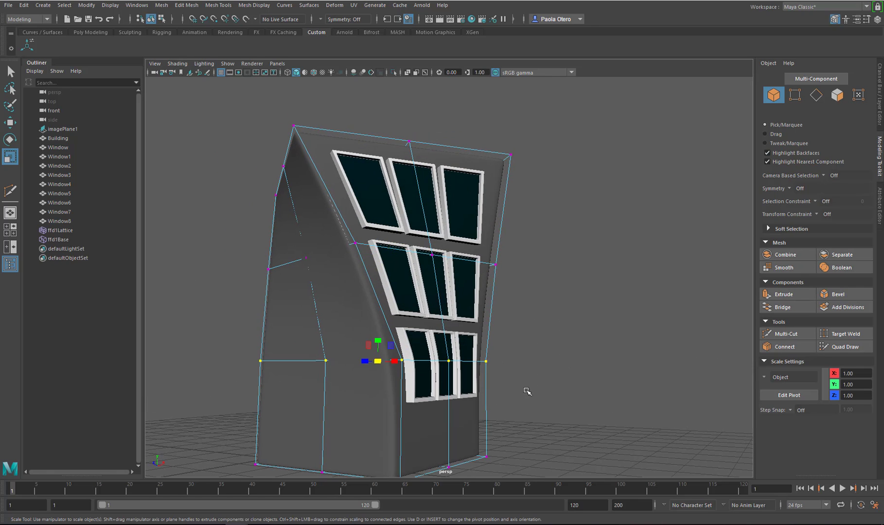
pyautogui.moveTo(382, 364); pyautogui.dragTo(331, 362)
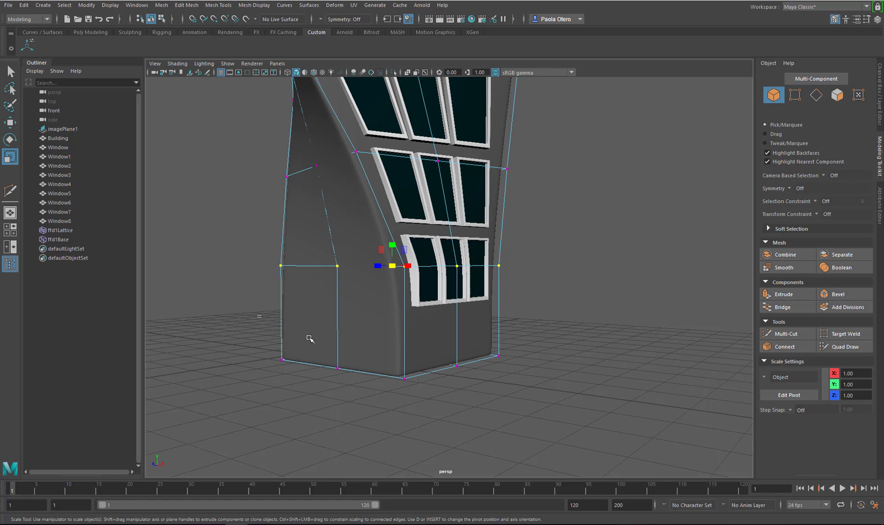
pyautogui.moveTo(257, 315); pyautogui.dragTo(608, 419)
pyautogui.moveTo(395, 350); pyautogui.dragTo(540, 361)
# Step: Tilt the top row of lattice points around the Z axis and raise it to about Y 7.61
pyautogui.moveTo(343, 166); pyautogui.dragTo(580, 238)
pyautogui.press('e')
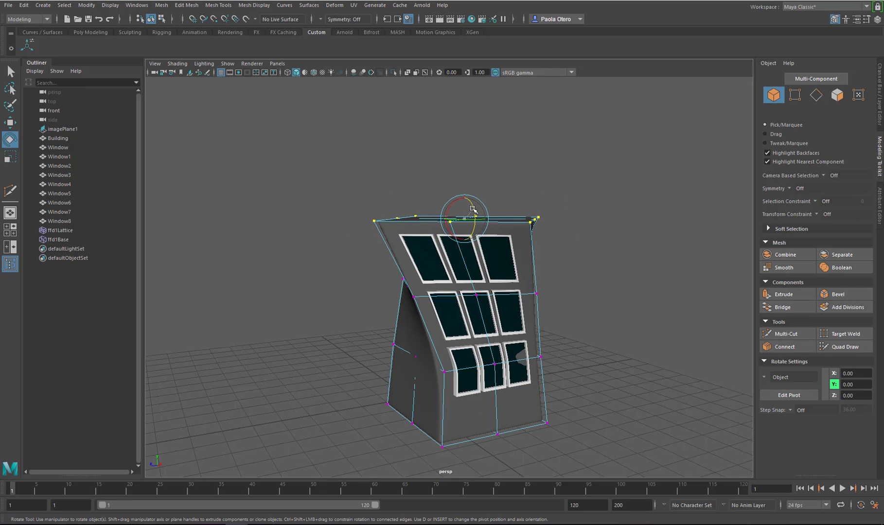
pyautogui.moveTo(473, 209); pyautogui.dragTo(548, 258)
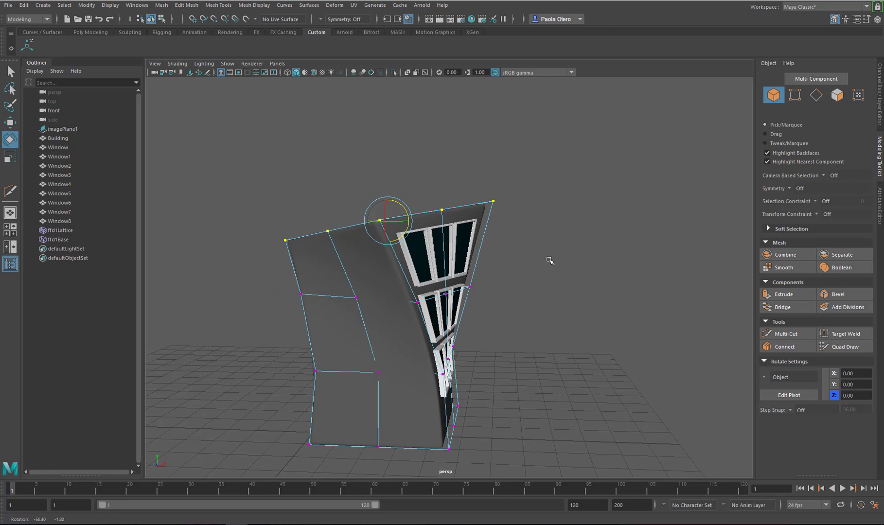
pyautogui.press('w')
pyautogui.moveTo(385, 201); pyautogui.dragTo(410, 284)
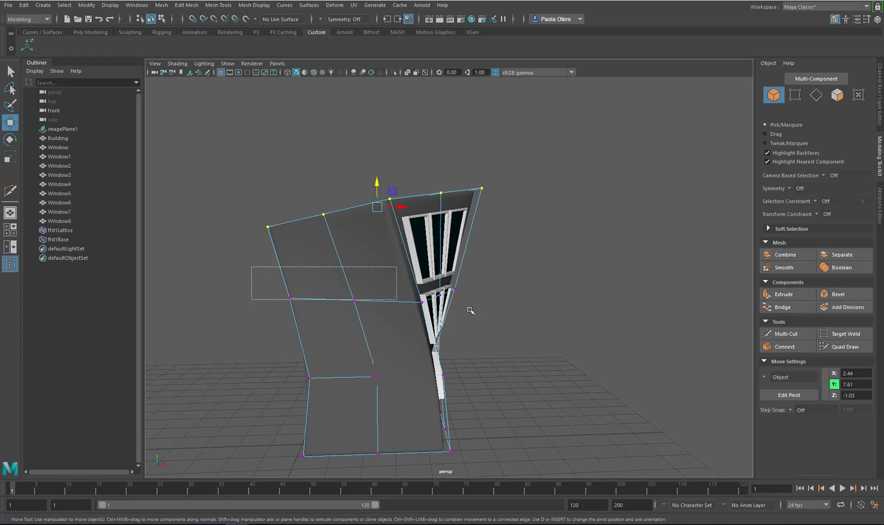
# Step: Tilt the second row of lattice points around the Z axis and shift it to about Z -1.96
pyautogui.moveTo(470, 312); pyautogui.dragTo(428, 325)
pyautogui.press('e')
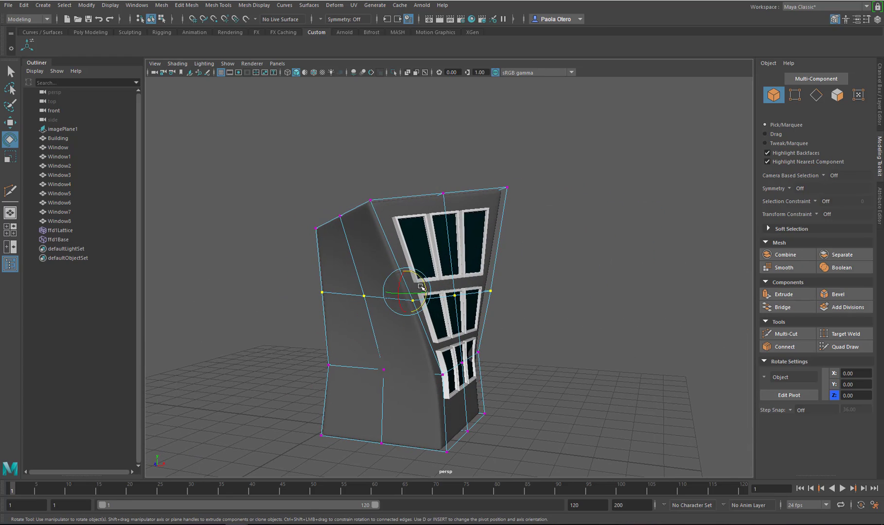
pyautogui.press('w')
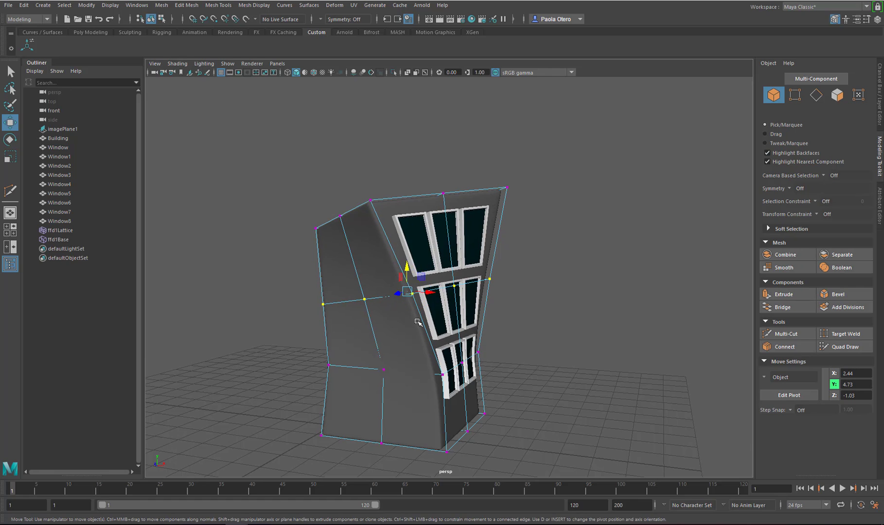
pyautogui.keyDown('alt'); pyautogui.moveTo(407, 312); pyautogui.dragTo(468, 294); pyautogui.keyUp('alt')
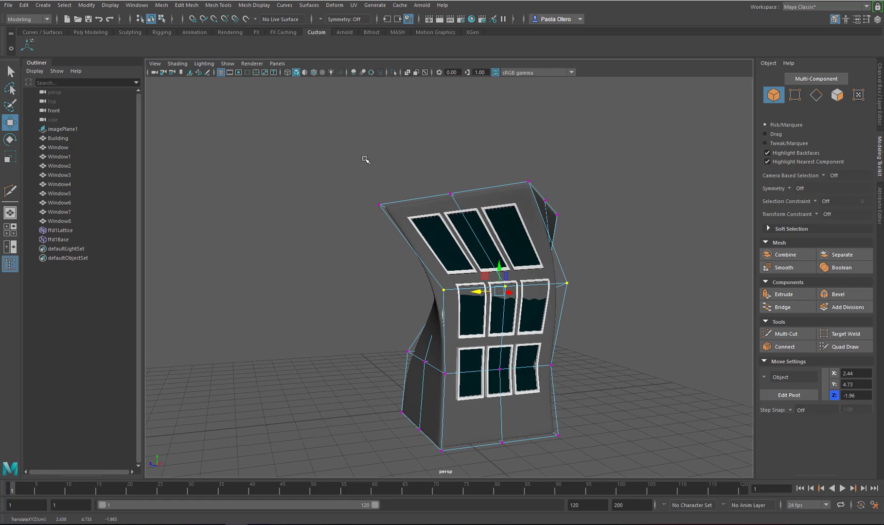
# Step: Reposition the top row and the third row of lattice points to bend the building further
pyautogui.moveTo(365, 158); pyautogui.dragTo(573, 243)
pyautogui.keyDown('alt'); pyautogui.moveTo(491, 379); pyautogui.dragTo(398, 285, button='middle'); pyautogui.keyUp('alt')
pyautogui.keyDown('alt'); pyautogui.moveTo(399, 285); pyautogui.dragTo(330, 300); pyautogui.keyUp('alt')
pyautogui.moveTo(360, 330); pyautogui.dragTo(520, 359)
pyautogui.keyDown('alt'); pyautogui.moveTo(513, 277); pyautogui.dragTo(417, 327); pyautogui.keyUp('alt')
# Step: Move individual bottom-row lattice points to give the base of the building an irregular footprint
pyautogui.click(584, 320)
pyautogui.moveTo(443, 327); pyautogui.dragTo(430, 325)
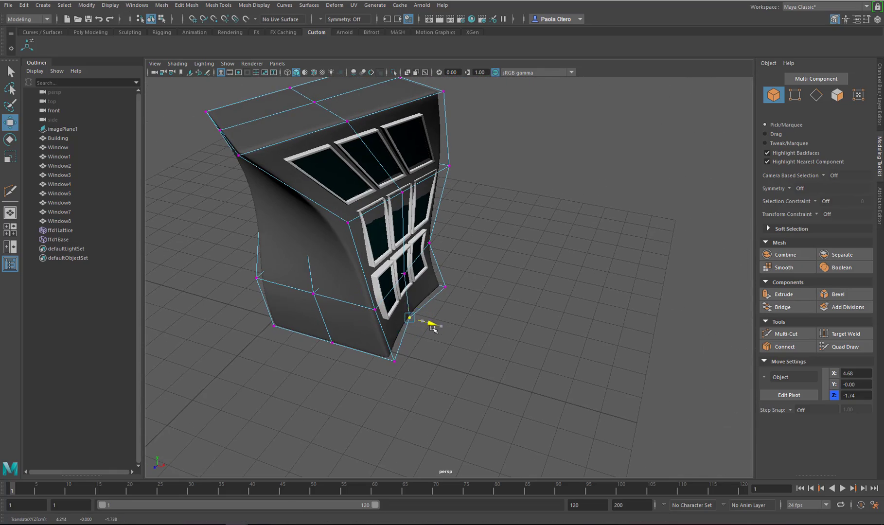
pyautogui.moveTo(400, 355); pyautogui.dragTo(388, 368)
pyautogui.moveTo(416, 368); pyautogui.dragTo(394, 362)
pyautogui.moveTo(341, 350); pyautogui.dragTo(326, 336)
pyautogui.moveTo(354, 349); pyautogui.dragTo(275, 293)
pyautogui.keyDown('alt'); pyautogui.moveTo(275, 293); pyautogui.dragTo(400, 250); pyautogui.keyUp('alt')
pyautogui.keyDown('alt'); pyautogui.moveTo(499, 221); pyautogui.dragTo(485, 298); pyautogui.keyUp('alt')
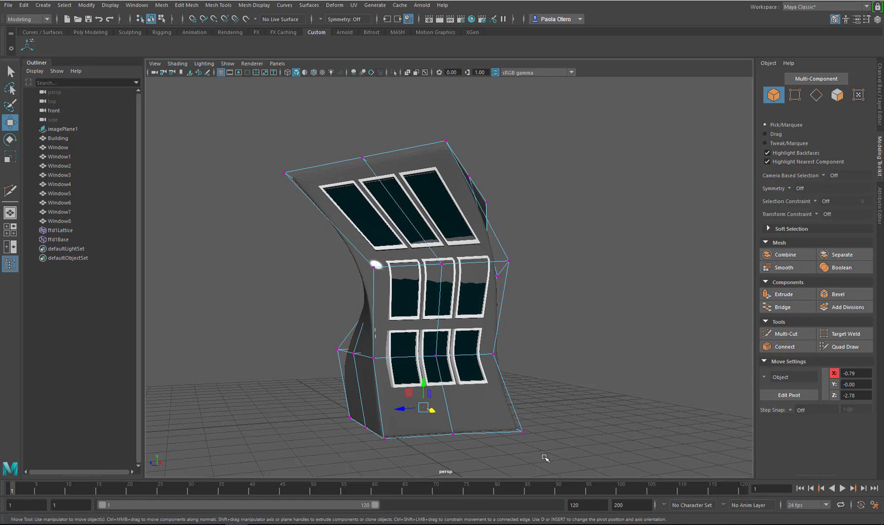
pyautogui.keyDown('alt'); pyautogui.moveTo(473, 394); pyautogui.dragTo(475, 355); pyautogui.keyUp('alt')
pyautogui.keyDown('alt'); pyautogui.moveTo(499, 277); pyautogui.dragTo(362, 317); pyautogui.keyUp('alt')
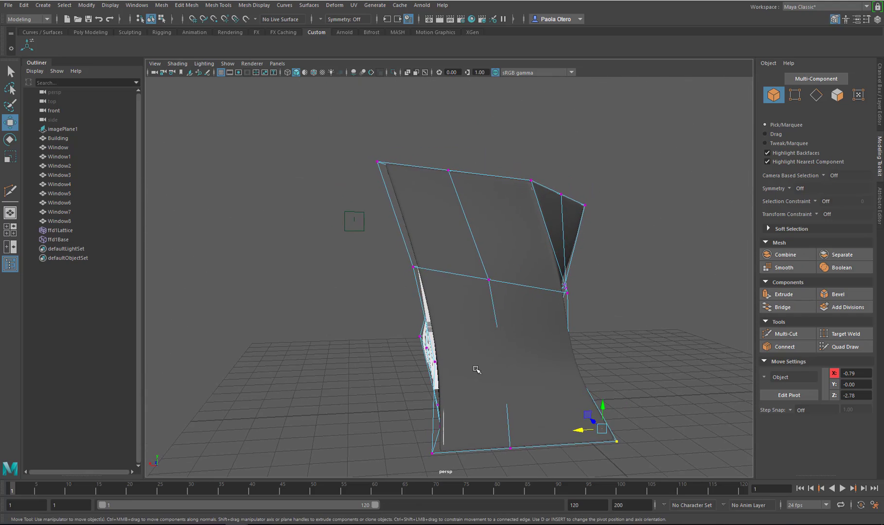
pyautogui.keyDown('alt'); pyautogui.moveTo(480, 367); pyautogui.dragTo(444, 310, button='middle'); pyautogui.keyUp('alt')
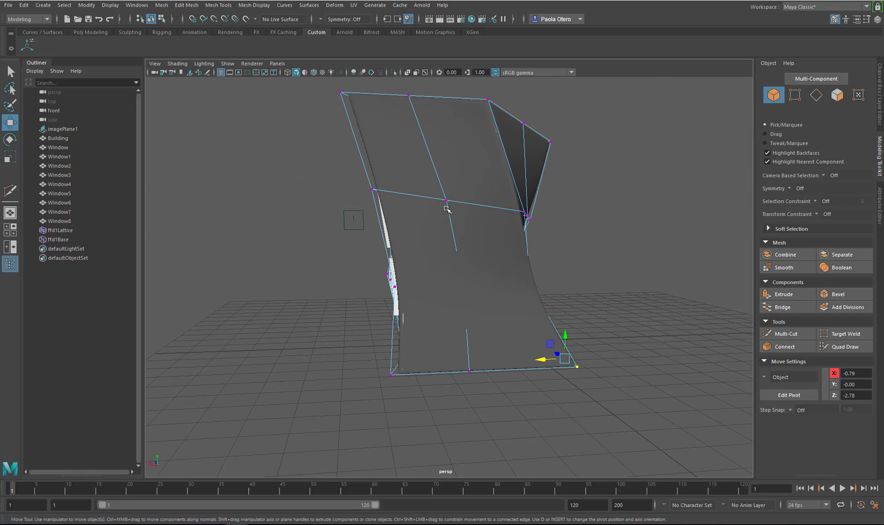
pyautogui.press('4')
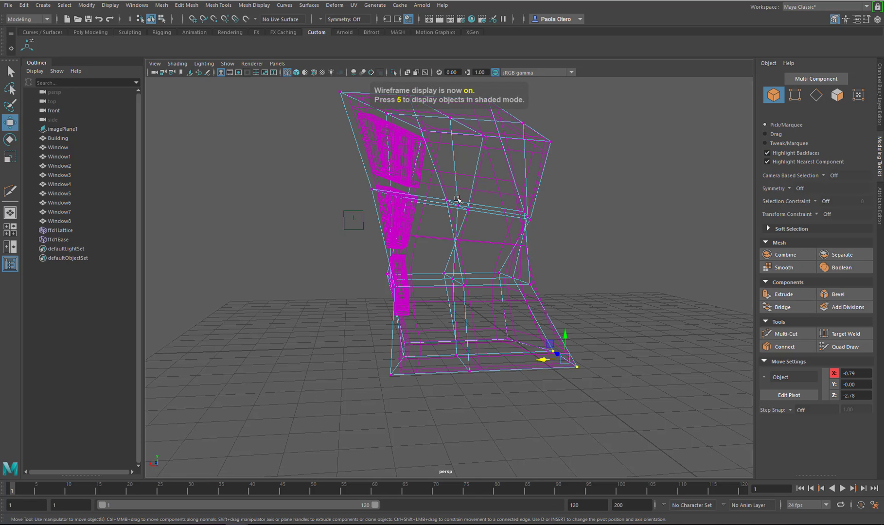
pyautogui.press('5')
pyautogui.click(443, 183)
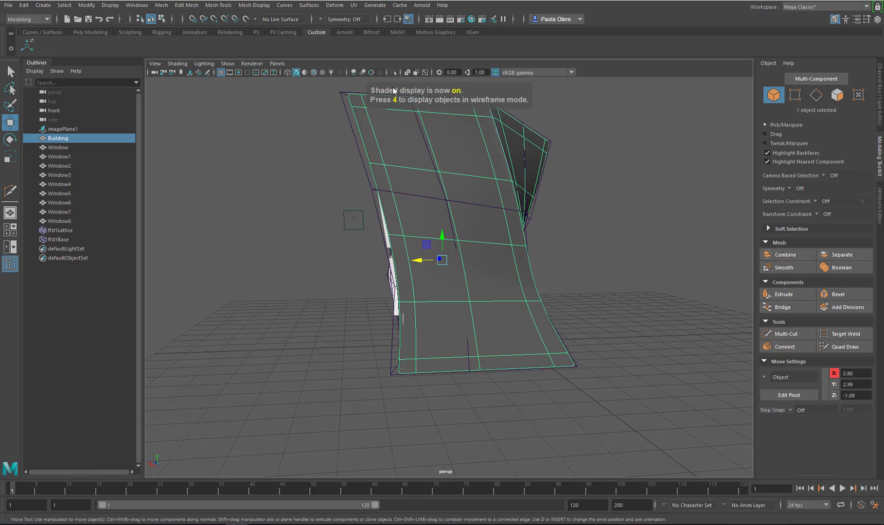
pyautogui.click(393, 73)
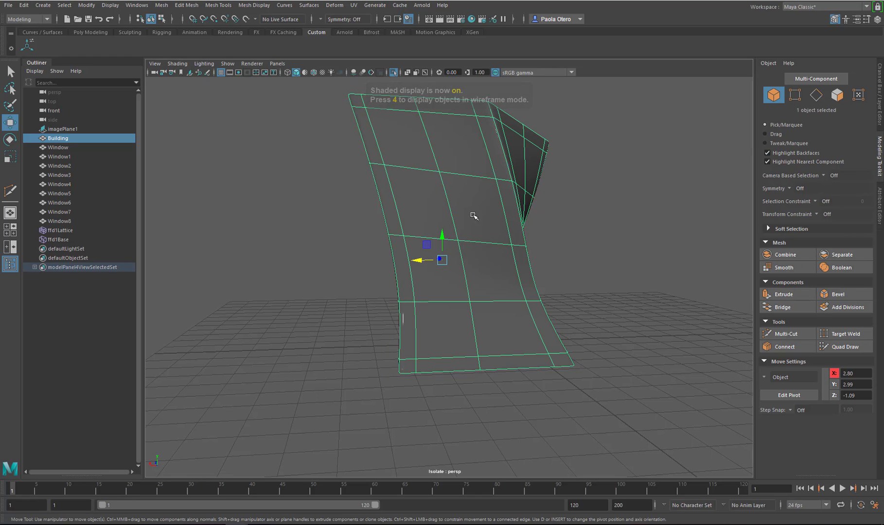
pyautogui.click(62, 240)
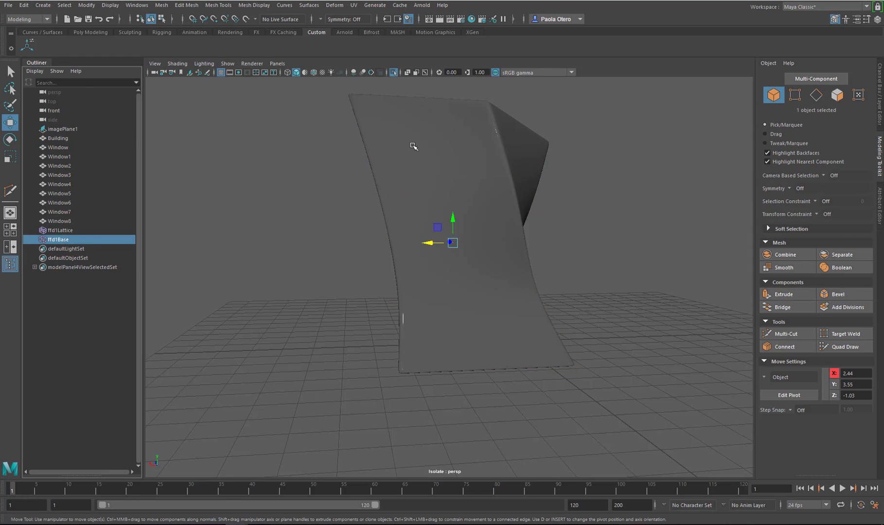
pyautogui.click(394, 72)
# Step: Isolate the lattice in the viewport and select a second-row corner point in lattice point mode
pyautogui.click(342, 92)
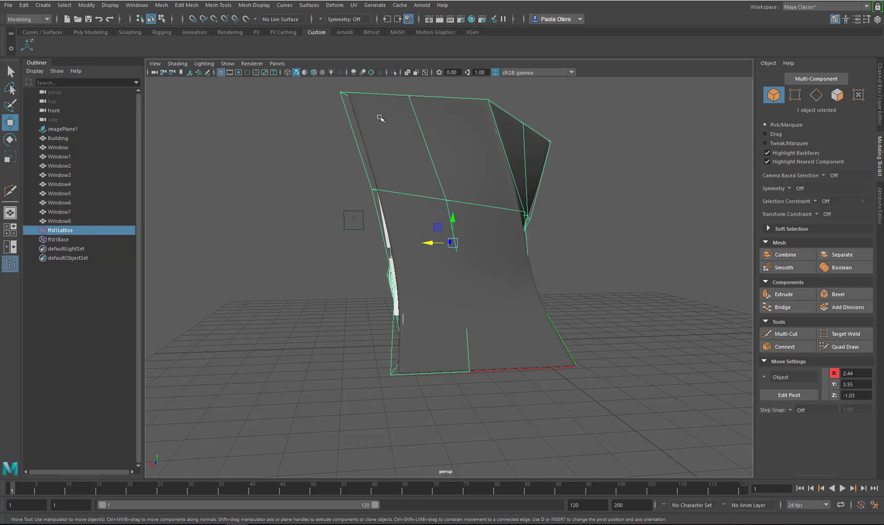
pyautogui.click(394, 72)
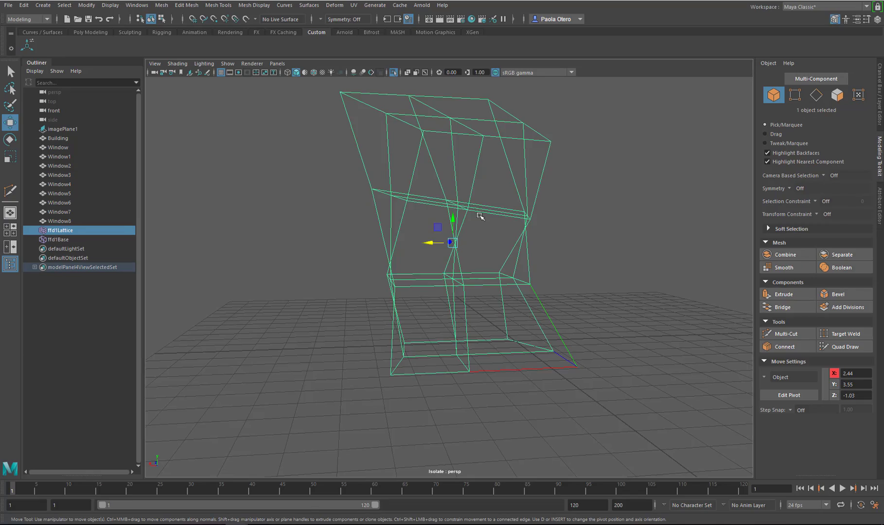
pyautogui.keyDown('alt'); pyautogui.moveTo(479, 216); pyautogui.dragTo(517, 213); pyautogui.keyUp('alt')
pyautogui.rightClick(519, 214)
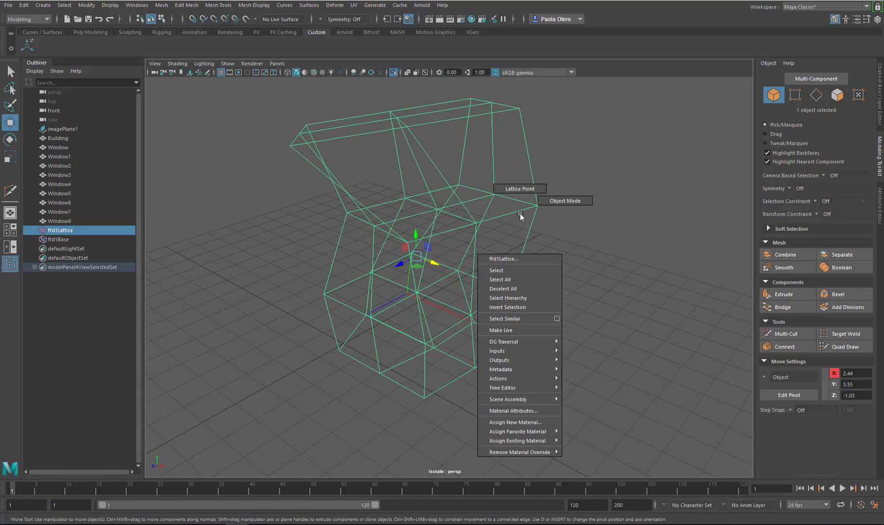
pyautogui.moveTo(520, 216); pyautogui.dragTo(524, 194, button='right')
pyautogui.click(537, 205)
pyautogui.keyDown('alt'); pyautogui.moveTo(548, 272); pyautogui.dragTo(541, 254); pyautogui.keyUp('alt')
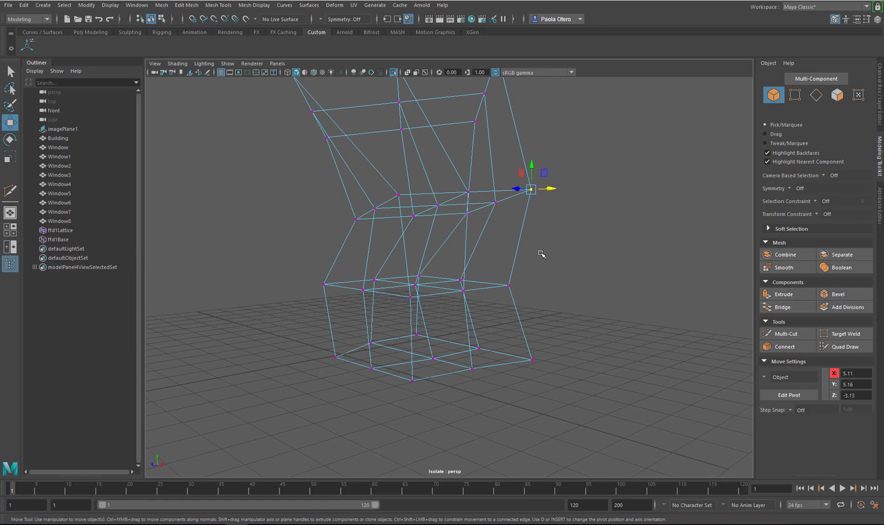
# Step: Shift a second-row corner lattice point to about Z -3.36 and the inner bottom-row lattice point to about X 1.71
pyautogui.click(507, 285)
pyautogui.moveTo(493, 288); pyautogui.dragTo(526, 213)
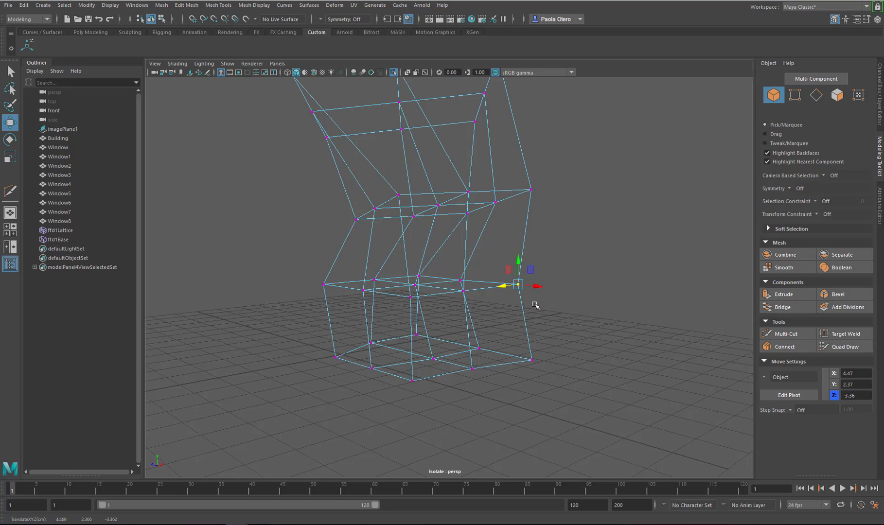
pyautogui.keyDown('alt'); pyautogui.moveTo(535, 305); pyautogui.dragTo(431, 346); pyautogui.keyUp('alt')
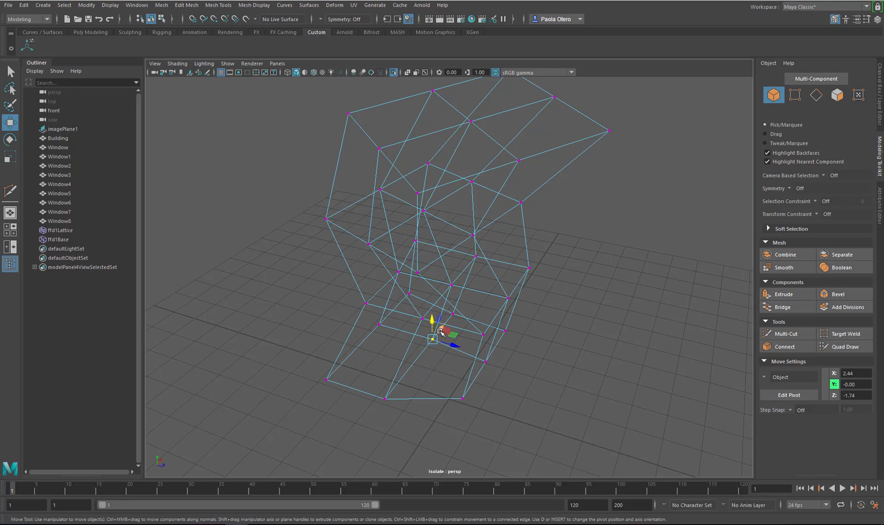
pyautogui.moveTo(439, 332); pyautogui.dragTo(434, 336)
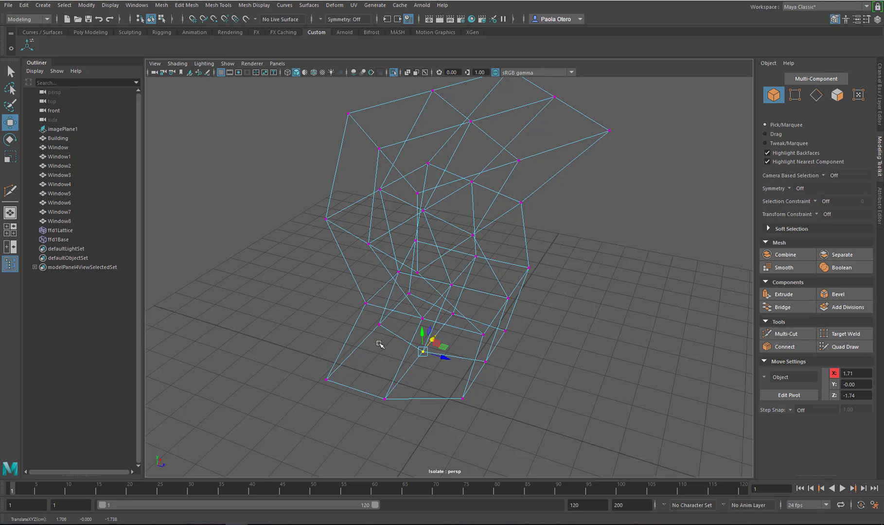
# Step: Move bottom-row lattice points along Z, the corner to about -4.60 and its neighbouring edge point to about -2.11
pyautogui.click(387, 317)
pyautogui.moveTo(386, 316); pyautogui.dragTo(465, 362)
pyautogui.moveTo(470, 321); pyautogui.dragTo(481, 378)
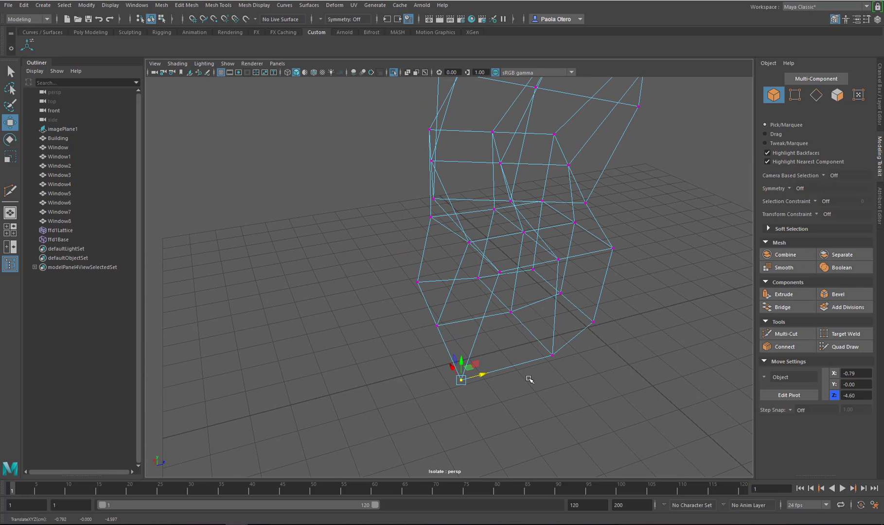
pyautogui.click(552, 355)
pyautogui.moveTo(559, 345); pyautogui.dragTo(548, 345)
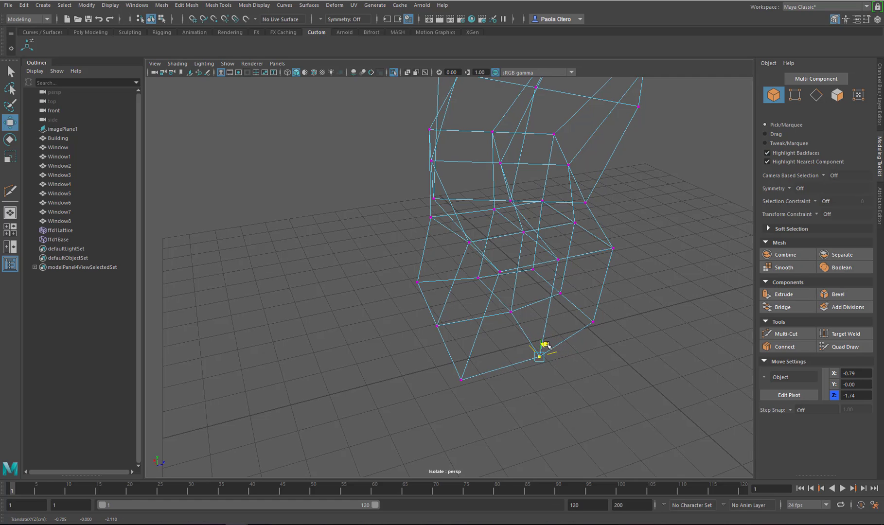
# Step: Shift individual second-row and third-row lattice points along Z, placing a second-row corner at about Z -3.36
pyautogui.click(510, 312)
pyautogui.moveTo(517, 302); pyautogui.dragTo(464, 201)
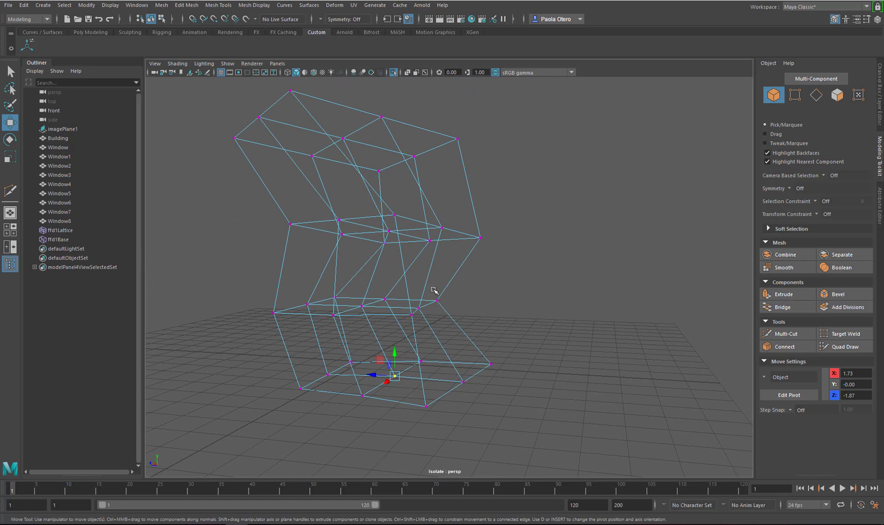
pyautogui.moveTo(424, 301); pyautogui.dragTo(431, 302)
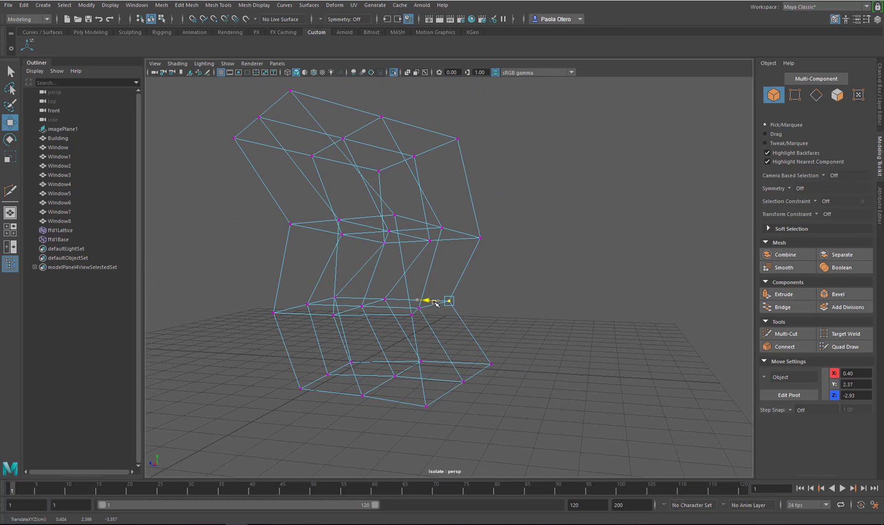
pyautogui.click(481, 238)
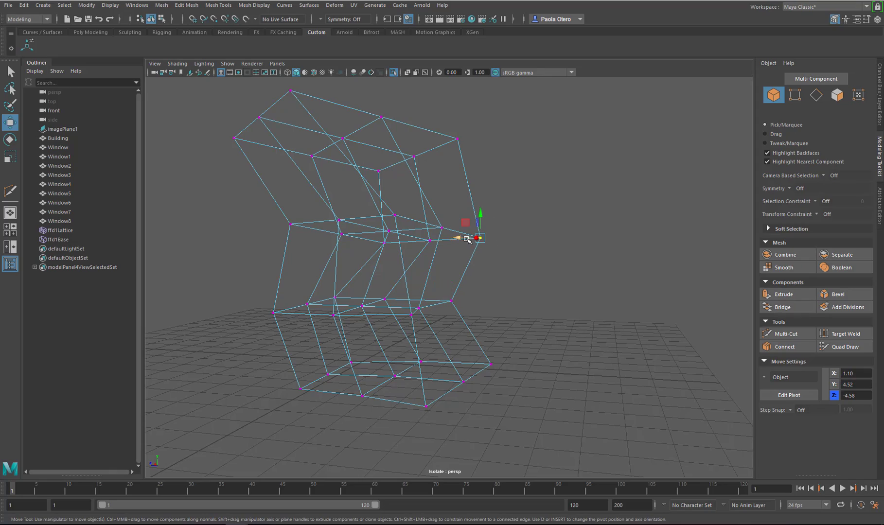
pyautogui.moveTo(467, 239); pyautogui.dragTo(529, 308)
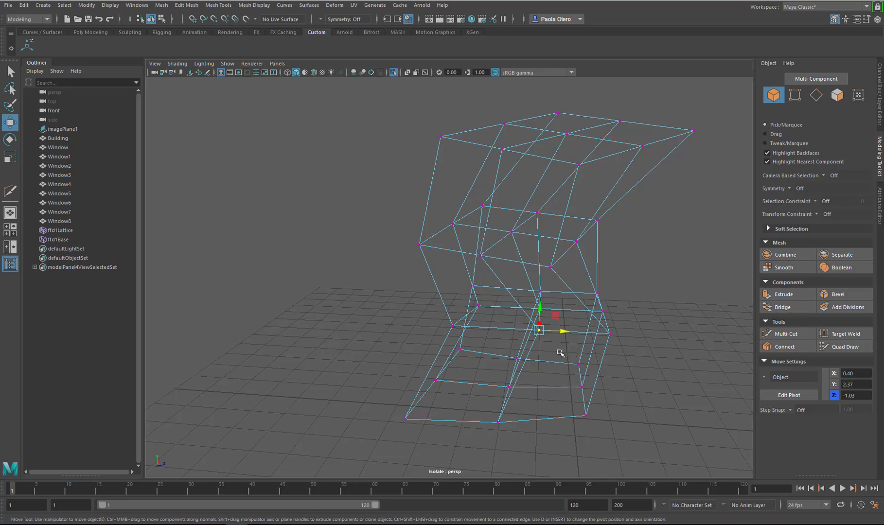
# Step: Raise the whole third row of lattice points to about Y 4.99 and the second row to about Y 2.56
pyautogui.keyDown('alt'); pyautogui.moveTo(560, 353); pyautogui.dragTo(327, 250); pyautogui.keyUp('alt')
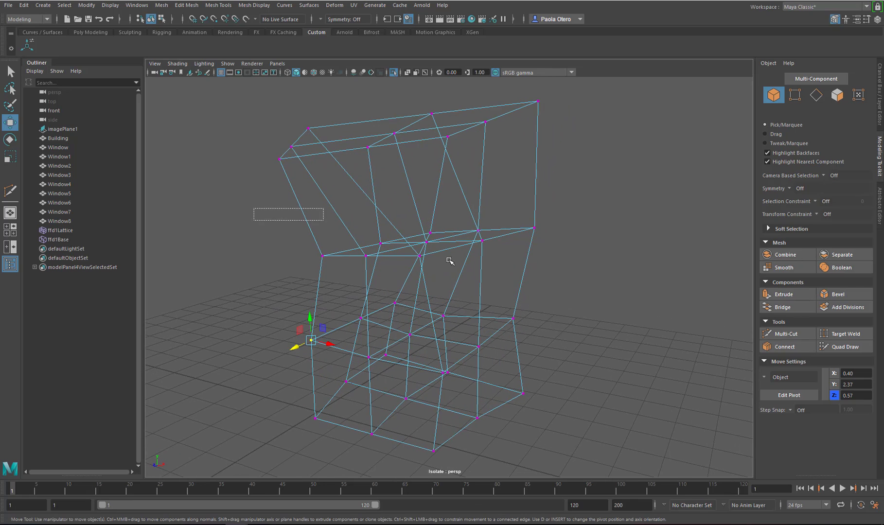
pyautogui.moveTo(430, 222); pyautogui.dragTo(430, 213)
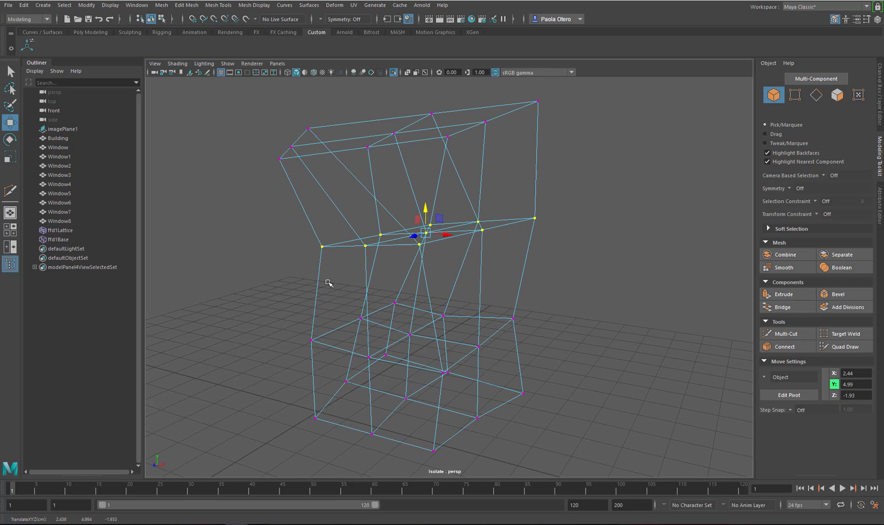
pyautogui.moveTo(270, 273); pyautogui.dragTo(460, 353)
pyautogui.hotkey('ctrl', 'z')
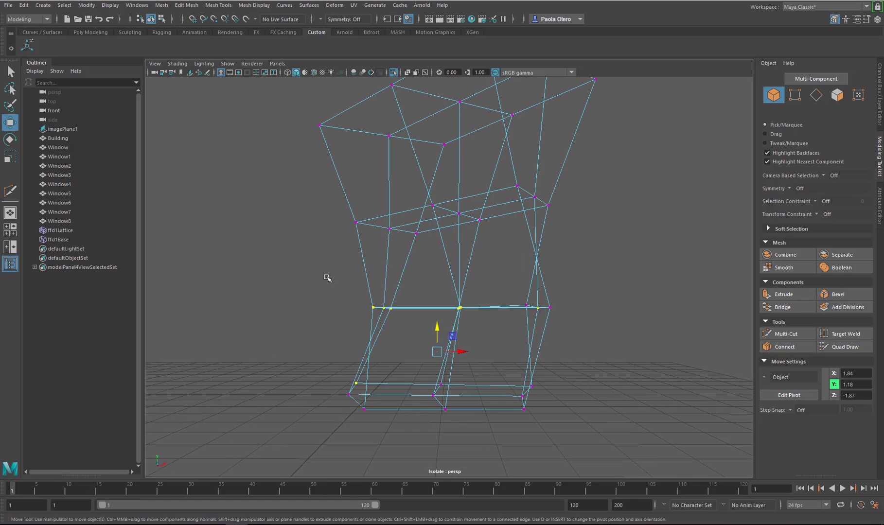
pyautogui.moveTo(458, 281); pyautogui.dragTo(457, 276)
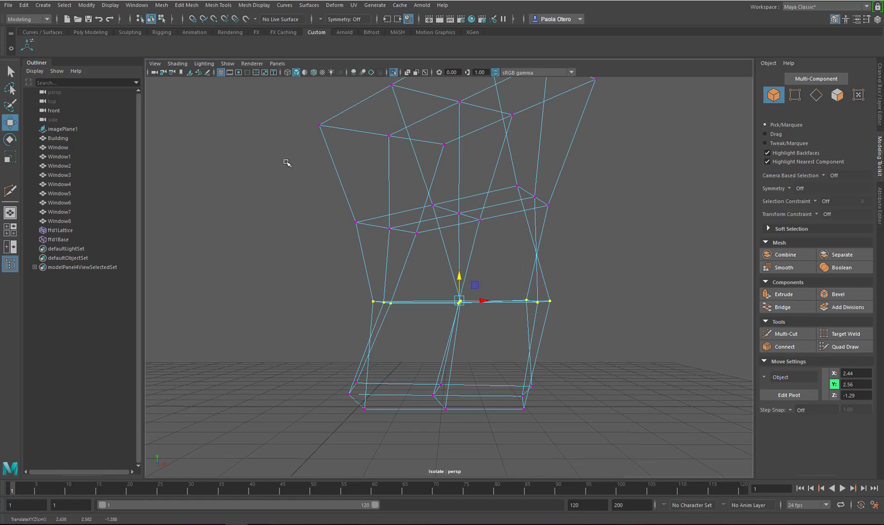
# Step: Reposition the whole third row of lattice points and shift one of its corner points to about Z 1.13
pyautogui.moveTo(289, 161); pyautogui.dragTo(622, 238)
pyautogui.moveTo(457, 196); pyautogui.dragTo(258, 219)
pyautogui.click(286, 216)
pyautogui.keyDown('alt'); pyautogui.moveTo(430, 312); pyautogui.dragTo(405, 310); pyautogui.keyUp('alt')
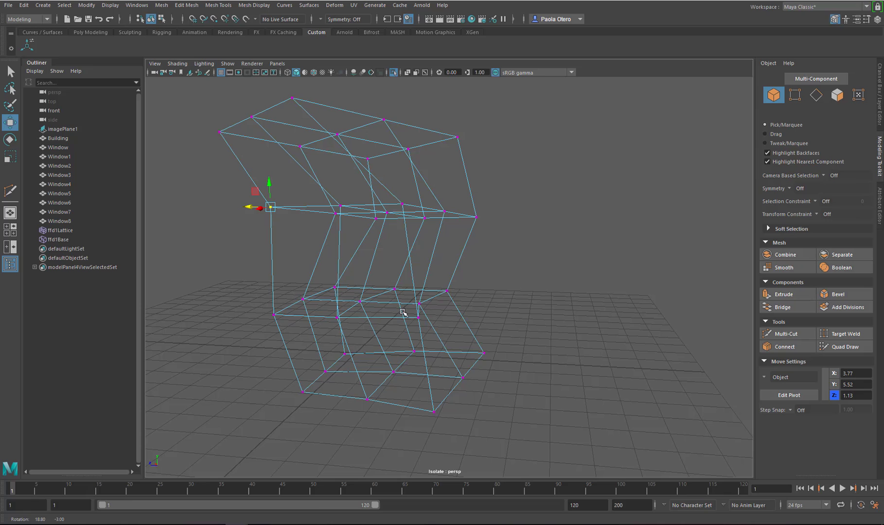
# Step: Adjust the remaining outer third-row lattice points individually along Z, placing the far corner at about Z -4.37
pyautogui.click(343, 210)
pyautogui.click(341, 207)
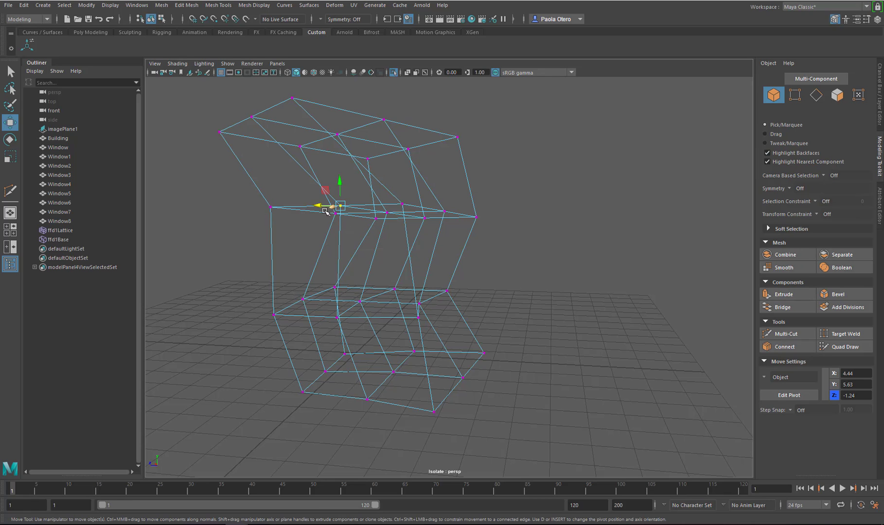
pyautogui.moveTo(325, 210); pyautogui.dragTo(306, 203)
pyautogui.keyDown('alt'); pyautogui.moveTo(347, 227); pyautogui.dragTo(440, 197); pyautogui.keyUp('alt')
pyautogui.keyDown('alt'); pyautogui.moveTo(450, 236); pyautogui.dragTo(430, 279); pyautogui.keyUp('alt')
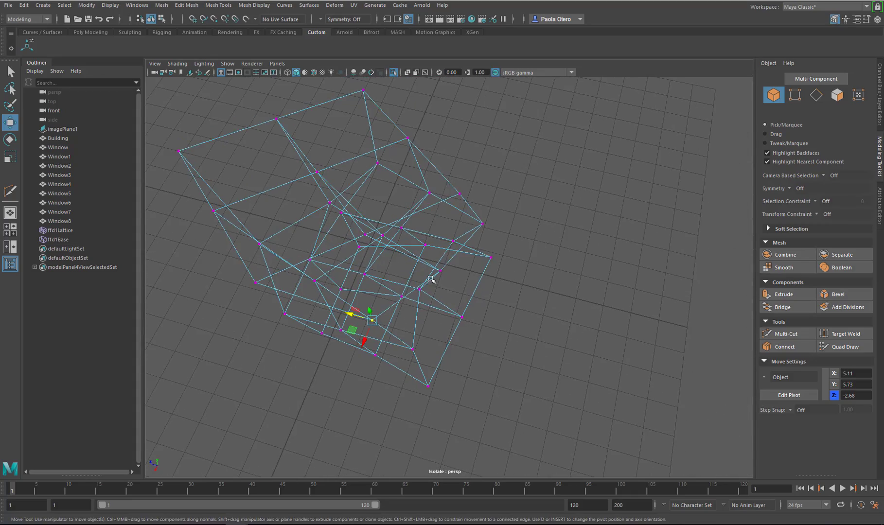
pyautogui.keyDown('alt'); pyautogui.moveTo(476, 313); pyautogui.dragTo(430, 208); pyautogui.keyUp('alt')
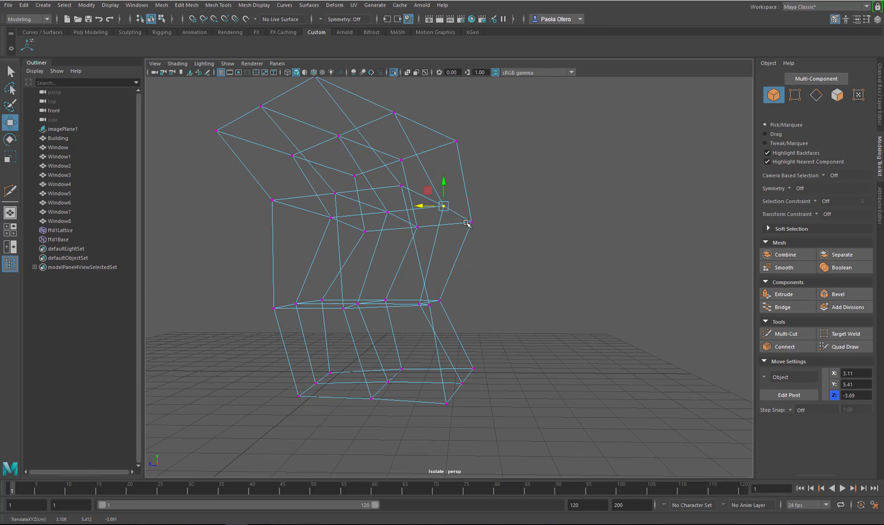
pyautogui.click(472, 224)
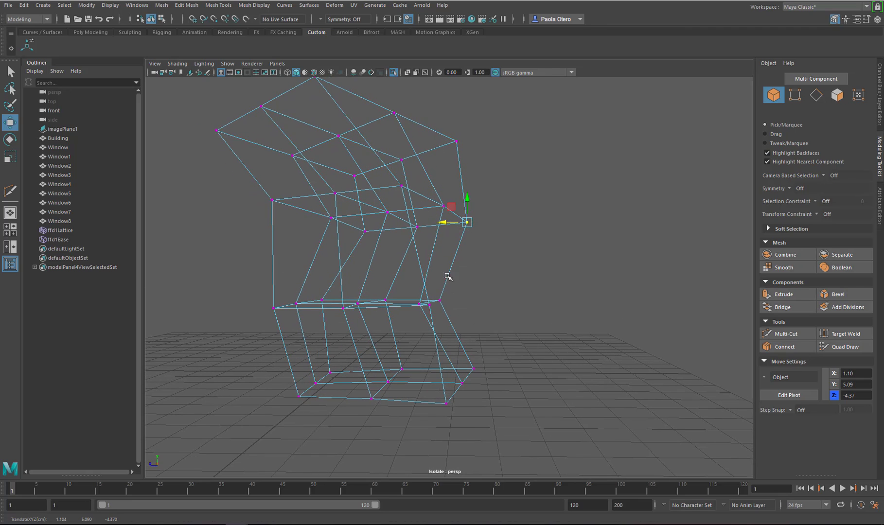
# Step: Raise top-row lattice points individually to make the roof uneven, moving an edge midpoint to about Y 7.50
pyautogui.keyDown('alt'); pyautogui.moveTo(448, 276); pyautogui.dragTo(332, 192); pyautogui.keyUp('alt')
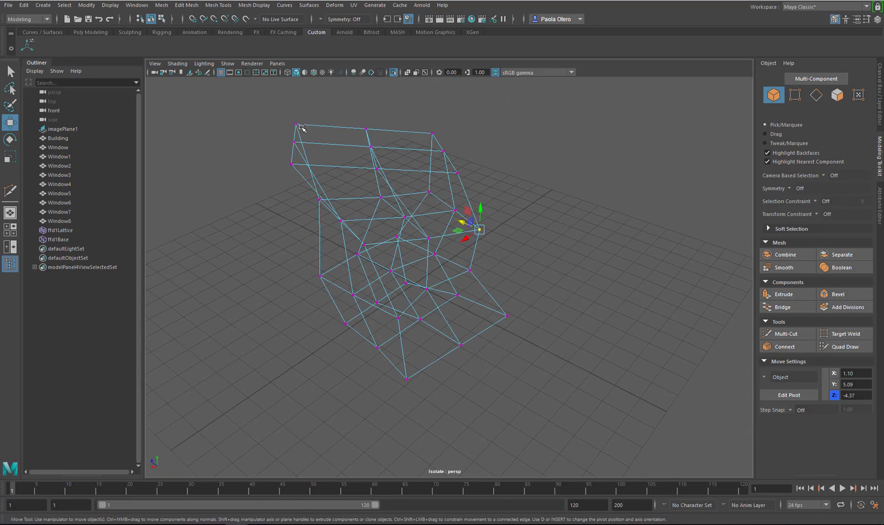
pyautogui.click(296, 110)
pyautogui.click(294, 122)
pyautogui.moveTo(290, 119); pyautogui.dragTo(290, 84)
pyautogui.click(368, 127)
pyautogui.moveTo(368, 116); pyautogui.dragTo(368, 105)
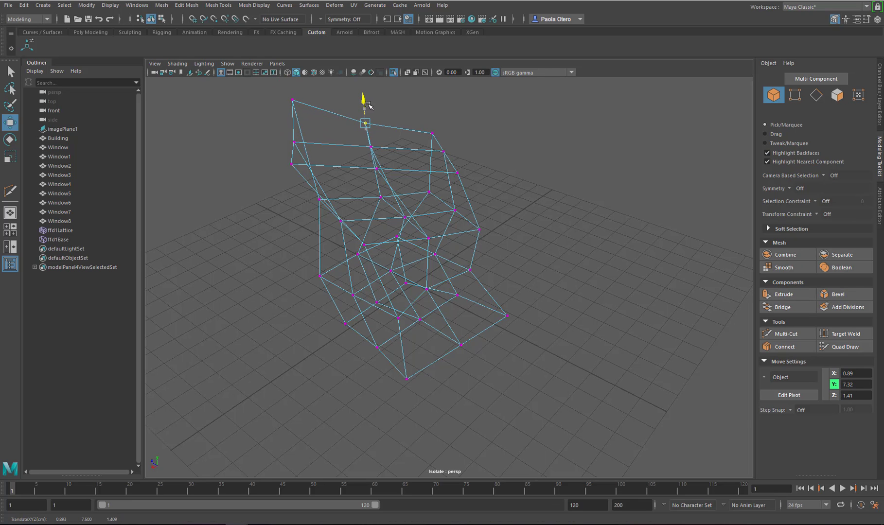
pyautogui.click(292, 142)
pyautogui.moveTo(291, 127); pyautogui.dragTo(287, 164)
# Step: End the lattice isolation so the building and windows show again, and turn to the windowed front
pyautogui.press('F8')
pyautogui.hotkey('ctrl', '1')
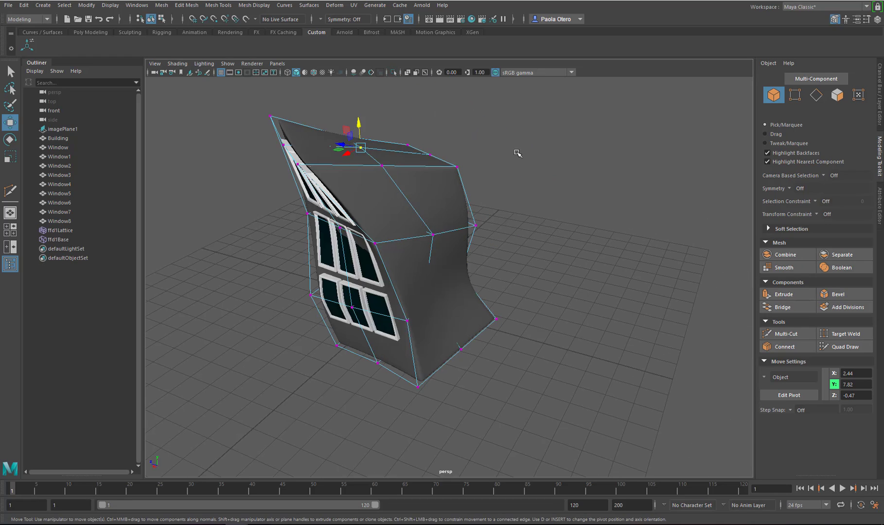
pyautogui.keyDown('alt'); pyautogui.moveTo(517, 152); pyautogui.dragTo(360, 218); pyautogui.keyUp('alt')
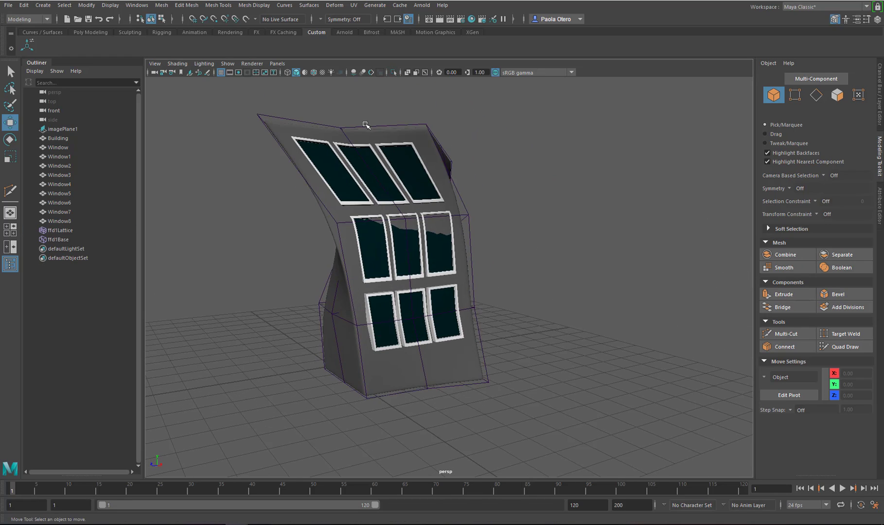
# Step: Raise the front top-middle lattice point slightly and shift the front third-row lattice points sideways along Z
pyautogui.moveTo(362, 131); pyautogui.dragTo(361, 100, button='right')
pyautogui.click(340, 126)
pyautogui.moveTo(341, 112); pyautogui.dragTo(341, 106)
pyautogui.keyDown('alt'); pyautogui.moveTo(406, 208); pyautogui.dragTo(418, 198); pyautogui.keyUp('alt')
pyautogui.click(347, 212)
pyautogui.moveTo(329, 212); pyautogui.dragTo(320, 212)
pyautogui.click(414, 209)
pyautogui.moveTo(396, 209); pyautogui.dragTo(390, 209)
pyautogui.click(478, 209)
# Step: Examine the deformed building and its windows from several angles
pyautogui.keyDown('alt'); pyautogui.moveTo(469, 292); pyautogui.dragTo(419, 286); pyautogui.keyUp('alt')
pyautogui.keyDown('alt'); pyautogui.moveTo(347, 301); pyautogui.dragTo(467, 319); pyautogui.keyUp('alt')
pyautogui.moveTo(502, 321); pyautogui.dragTo(437, 302)
pyautogui.moveTo(437, 305); pyautogui.dragTo(484, 330)
pyautogui.click(466, 334)
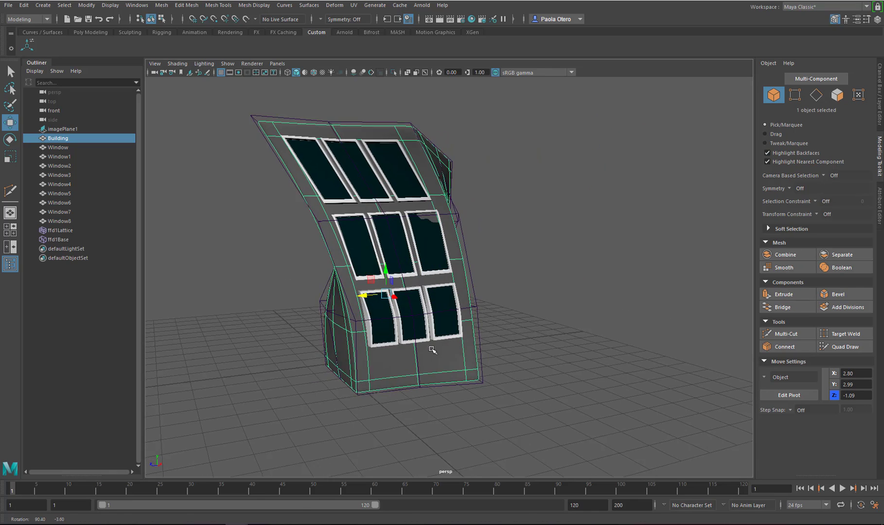
pyautogui.keyDown('alt'); pyautogui.moveTo(430, 349); pyautogui.dragTo(547, 337); pyautogui.keyUp('alt')
pyautogui.click(546, 337)
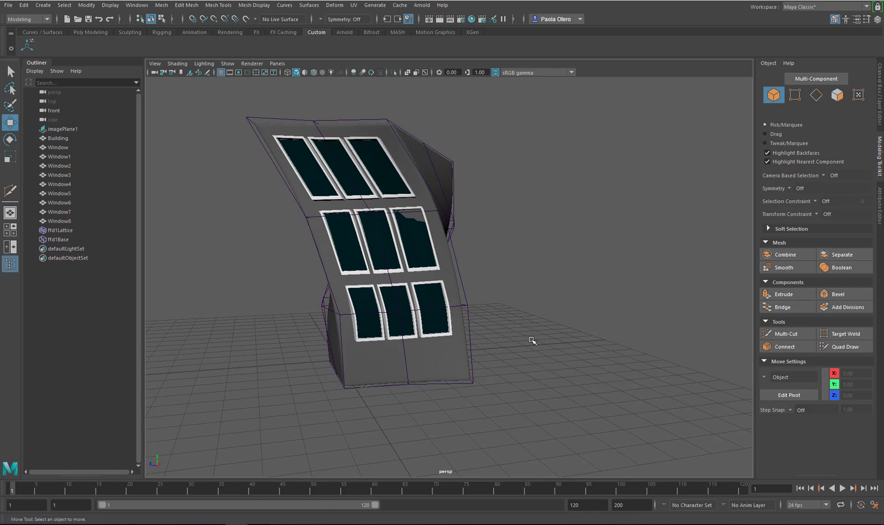
# Step: Try to move the last window of the middle row along X, and undo the moves
pyautogui.moveTo(472, 270)
pyautogui.keyDown('alt'); pyautogui.mouseDown()
pyautogui.moveTo(452, 265)
pyautogui.moveTo(479, 273)
pyautogui.mouseUp(); pyautogui.keyUp('alt')
pyautogui.click(453, 264)
pyautogui.hotkey('ctrl', 'z')
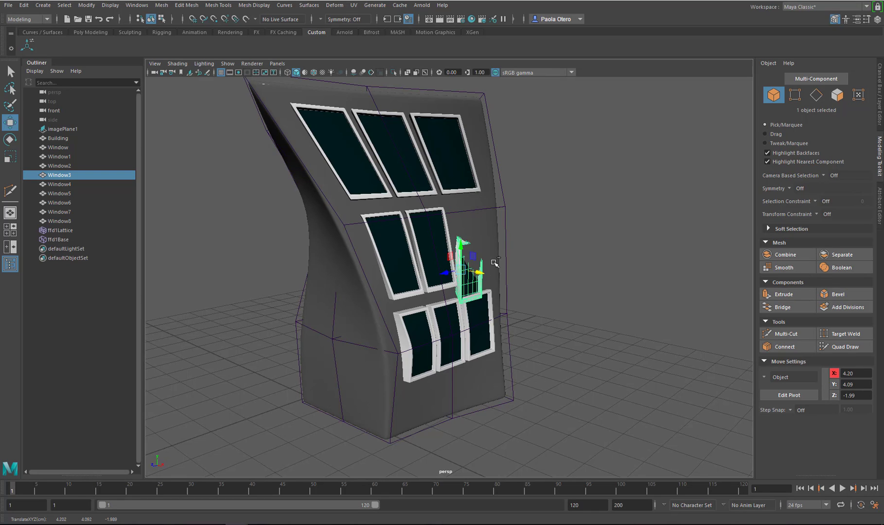
pyautogui.hotkey('ctrl', 'z')
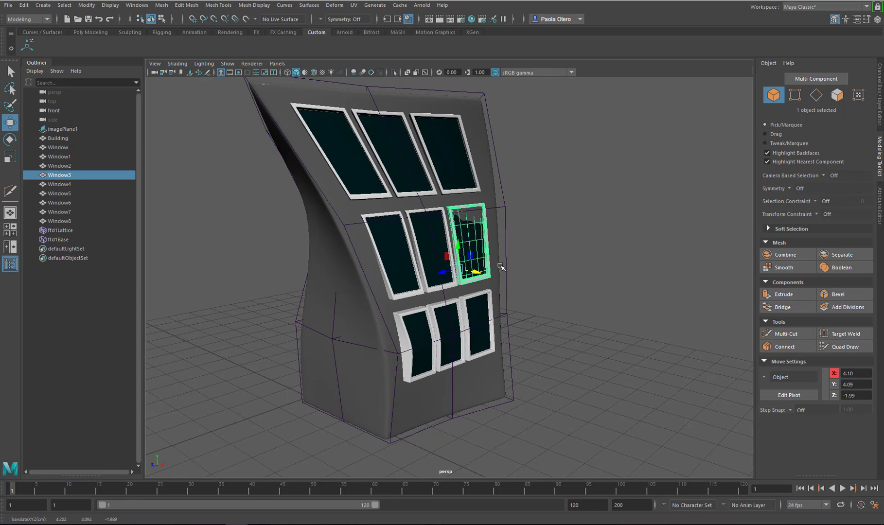
pyautogui.keyDown('alt'); pyautogui.moveTo(488, 308); pyautogui.dragTo(471, 321); pyautogui.keyUp('alt')
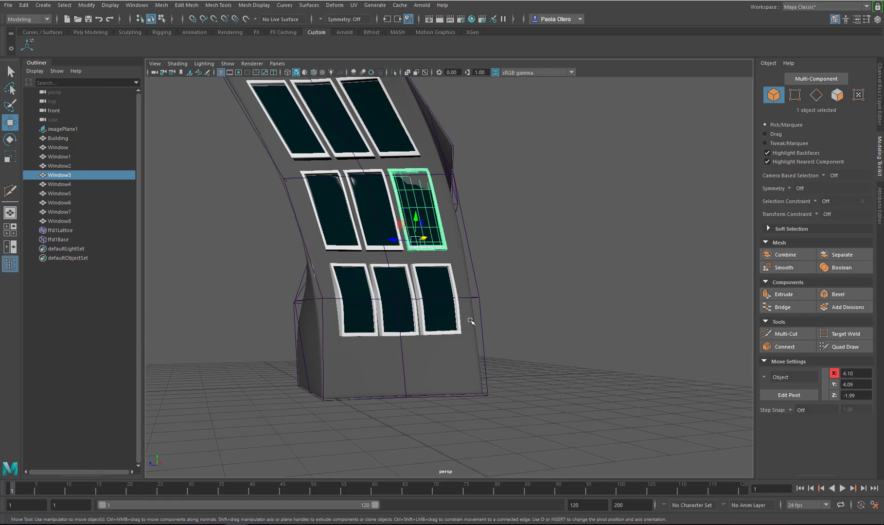
# Step: Try scaling the whole ffd1Lattice
pyautogui.click(61, 230)
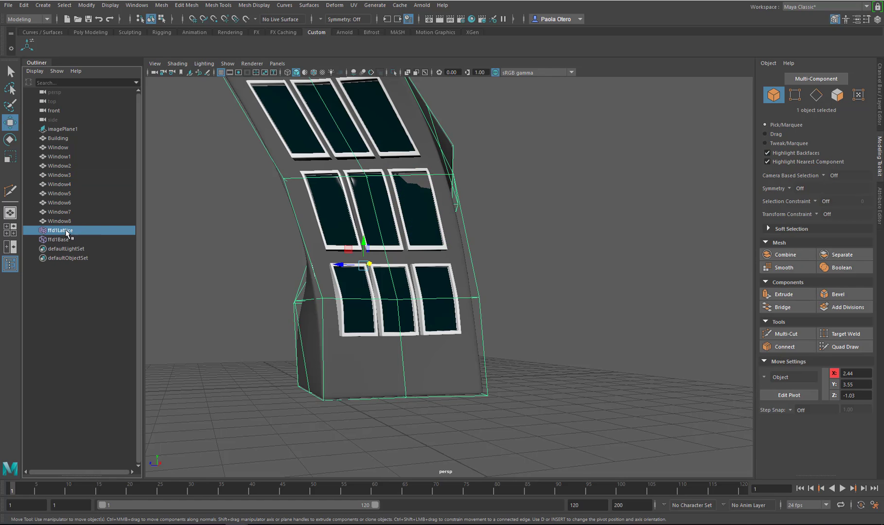
pyautogui.press('r')
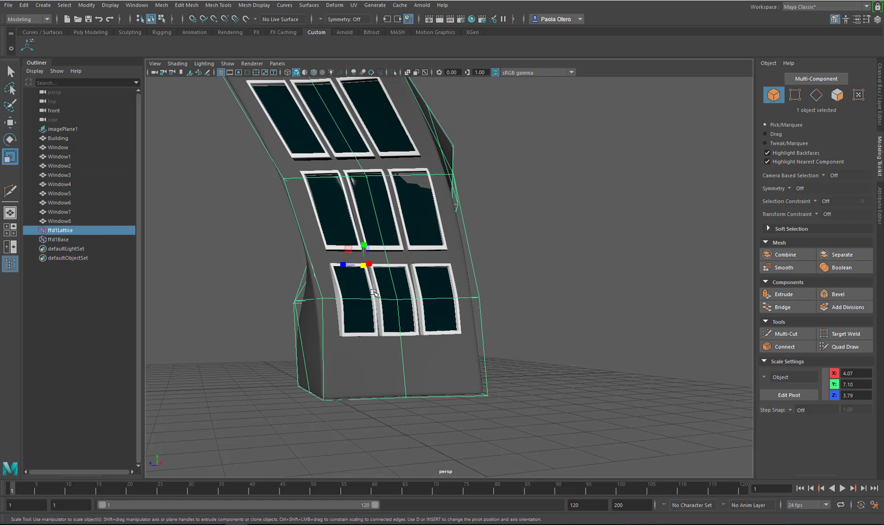
pyautogui.moveTo(373, 292)
pyautogui.keyDown('alt'); pyautogui.mouseDown()
pyautogui.moveTo(400, 302)
pyautogui.moveTo(393, 276)
pyautogui.moveTo(372, 275)
pyautogui.mouseUp(); pyautogui.keyUp('alt')
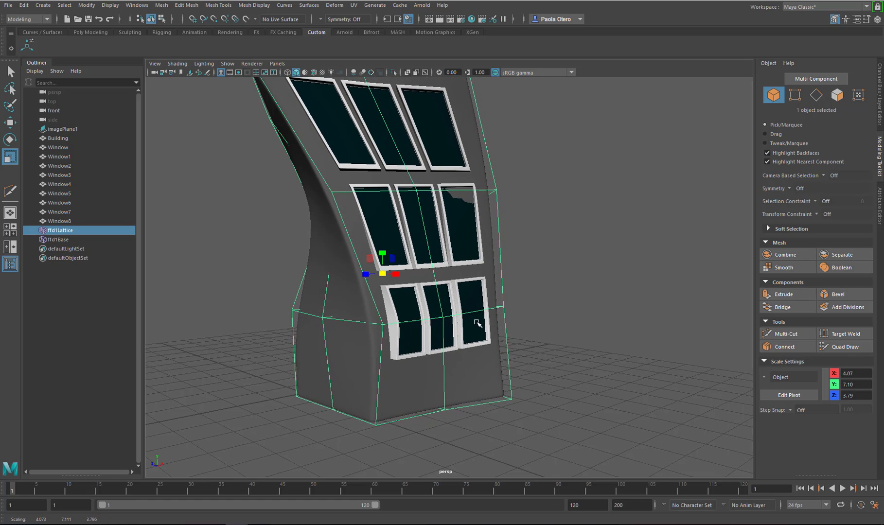
# Step: Delete the construction history of the building, all nine windows and the lattice together, and clear the selection
pyautogui.keyDown('alt'); pyautogui.moveTo(477, 323); pyautogui.dragTo(461, 326); pyautogui.keyUp('alt')
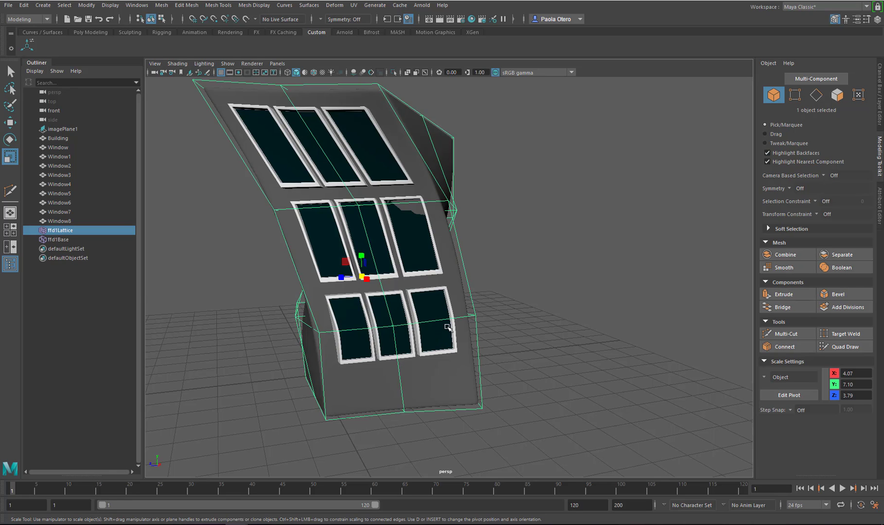
pyautogui.keyDown('alt'); pyautogui.moveTo(447, 327); pyautogui.dragTo(423, 301); pyautogui.keyUp('alt')
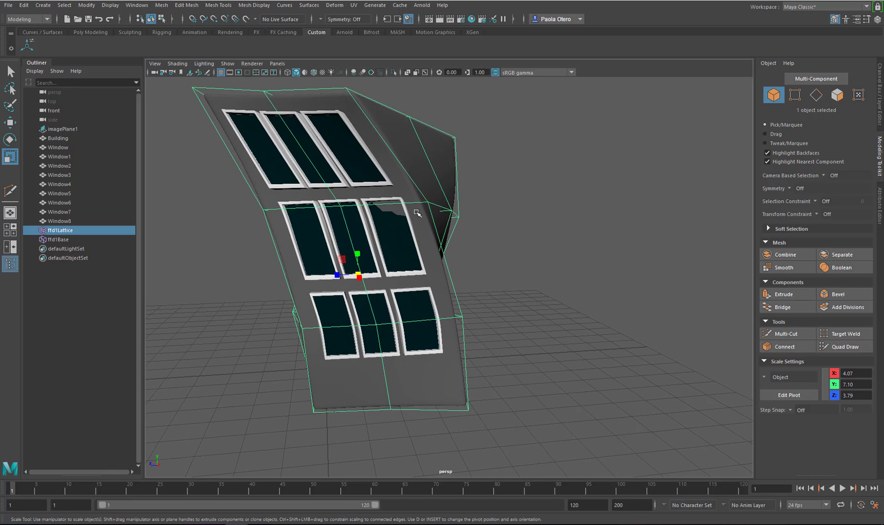
pyautogui.keyDown('alt'); pyautogui.moveTo(395, 218); pyautogui.dragTo(277, 95); pyautogui.keyUp('alt')
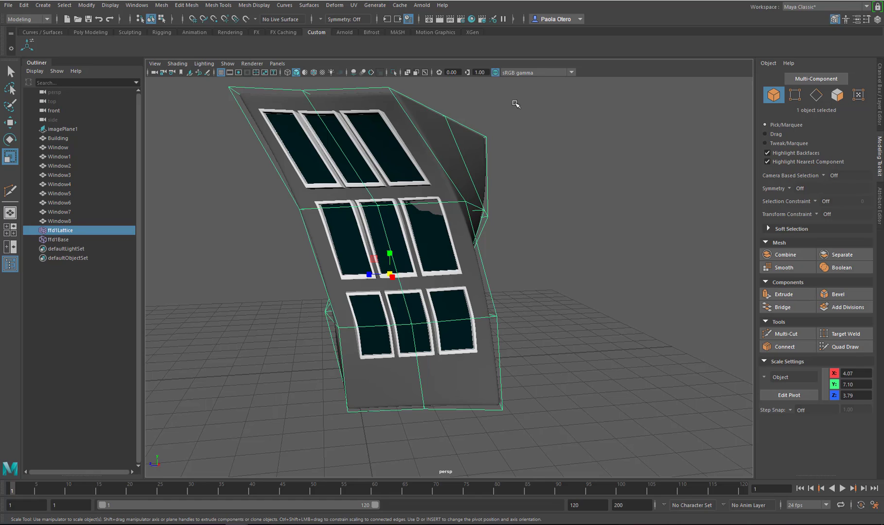
pyautogui.moveTo(515, 103); pyautogui.dragTo(248, 436)
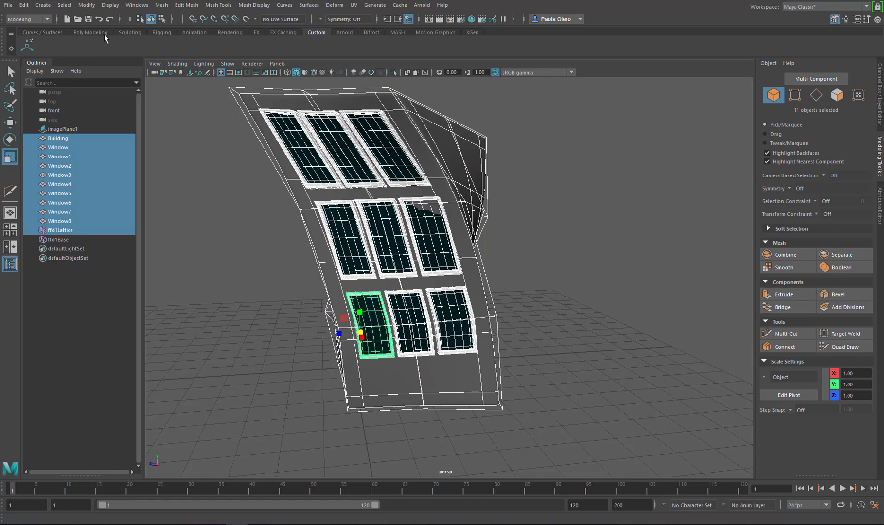
pyautogui.click(90, 32)
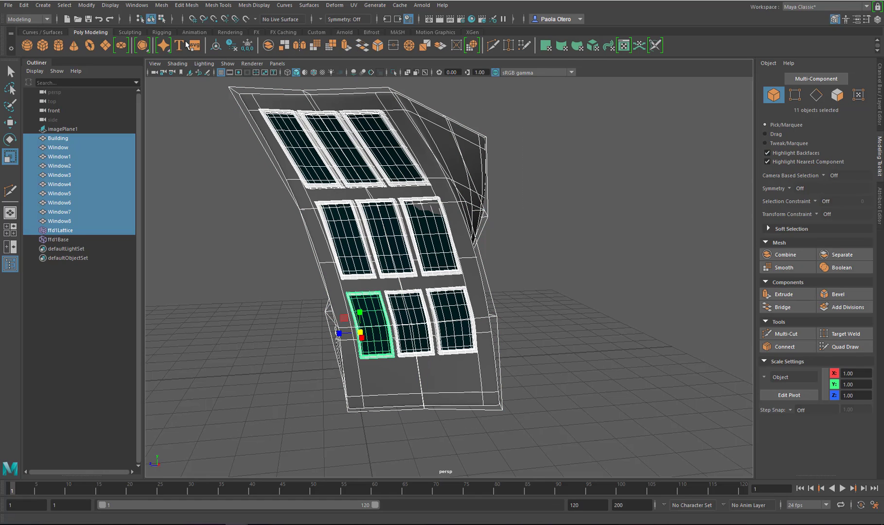
pyautogui.click(230, 47)
pyautogui.click(522, 278)
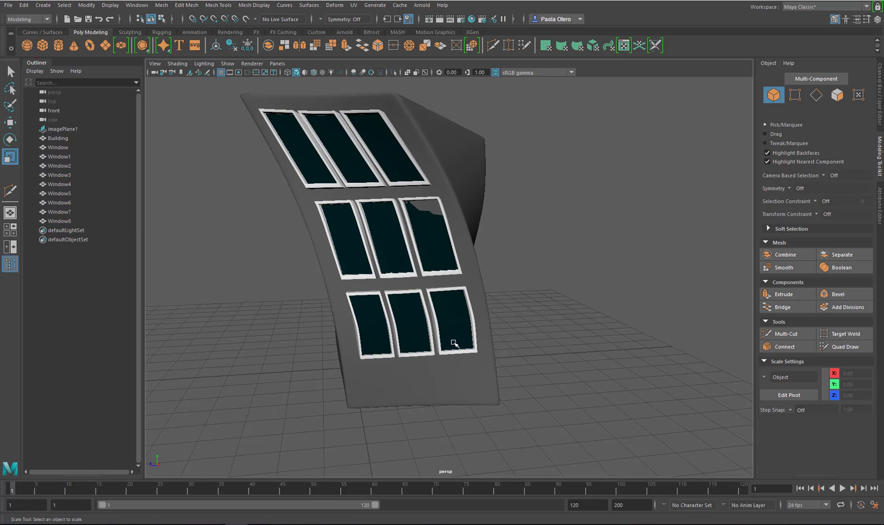
# Step: Move the last window of the middle row slightly outward along X so its glass clears the wall
pyautogui.keyDown('alt'); pyautogui.moveTo(452, 343); pyautogui.dragTo(460, 252); pyautogui.keyUp('alt')
pyautogui.click(460, 253)
pyautogui.press('w')
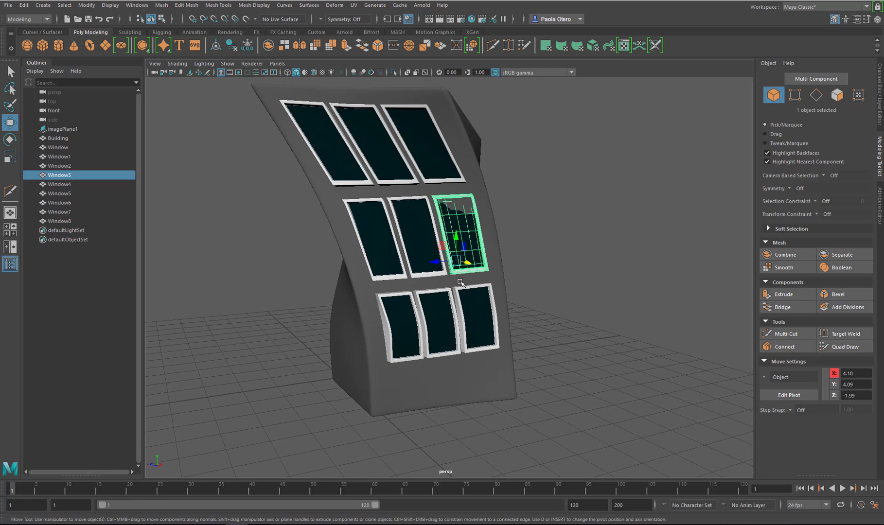
pyautogui.keyDown('alt'); pyautogui.moveTo(482, 293); pyautogui.dragTo(499, 276); pyautogui.keyUp('alt')
pyautogui.click(587, 302)
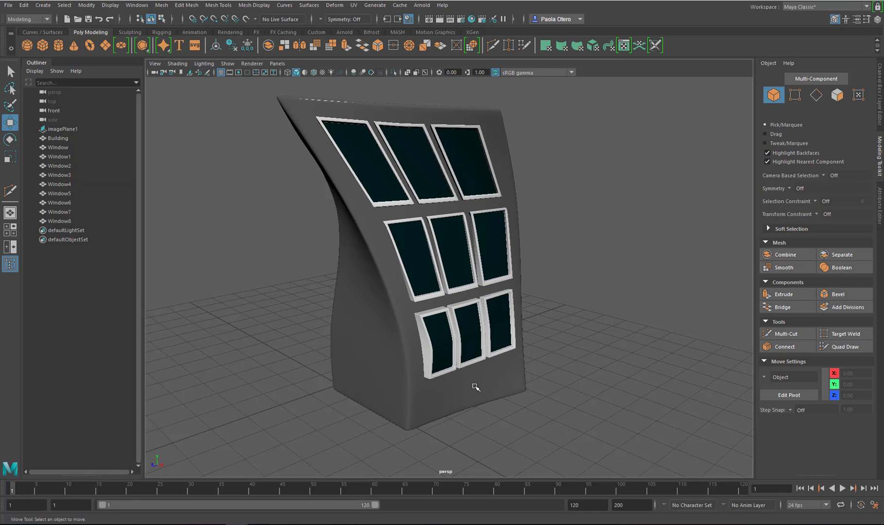
# Step: Show the reference layer and move the reference image plane behind the building to Translate Z -5.422
pyautogui.keyDown('alt'); pyautogui.moveTo(475, 384); pyautogui.dragTo(550, 286); pyautogui.keyUp('alt')
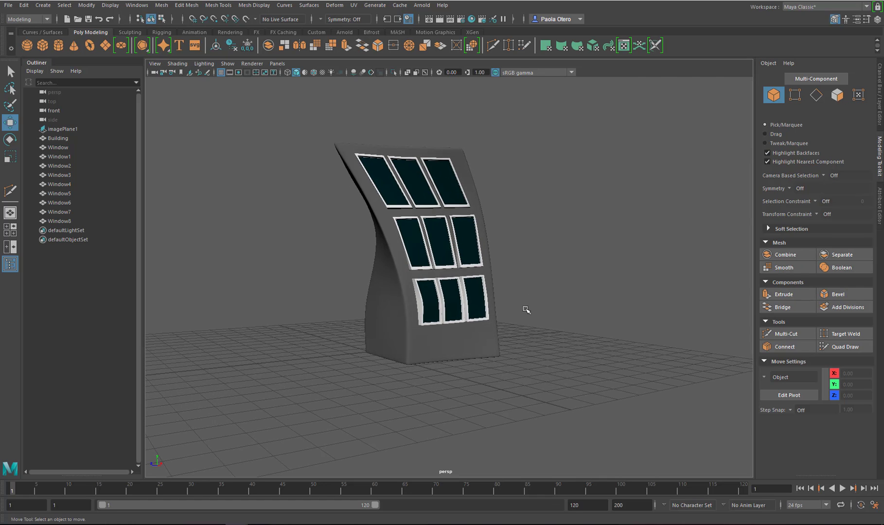
pyautogui.press('space')
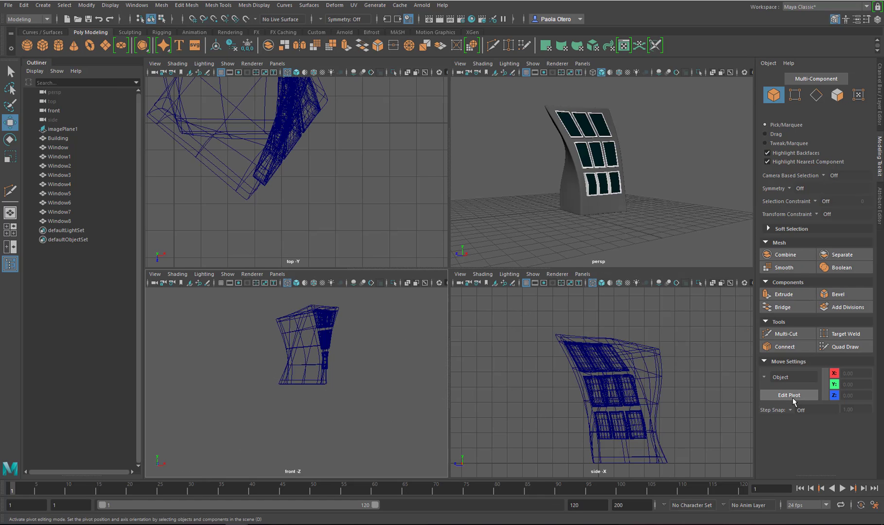
pyautogui.click(878, 124)
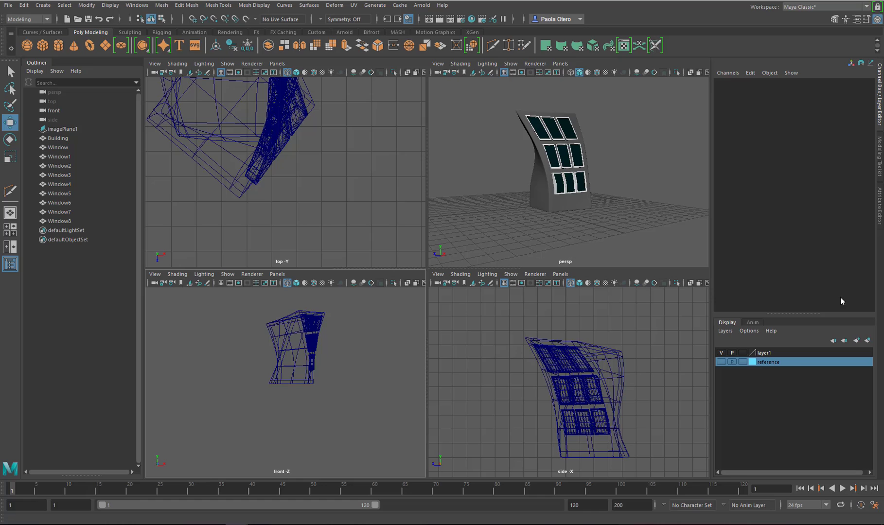
pyautogui.click(722, 361)
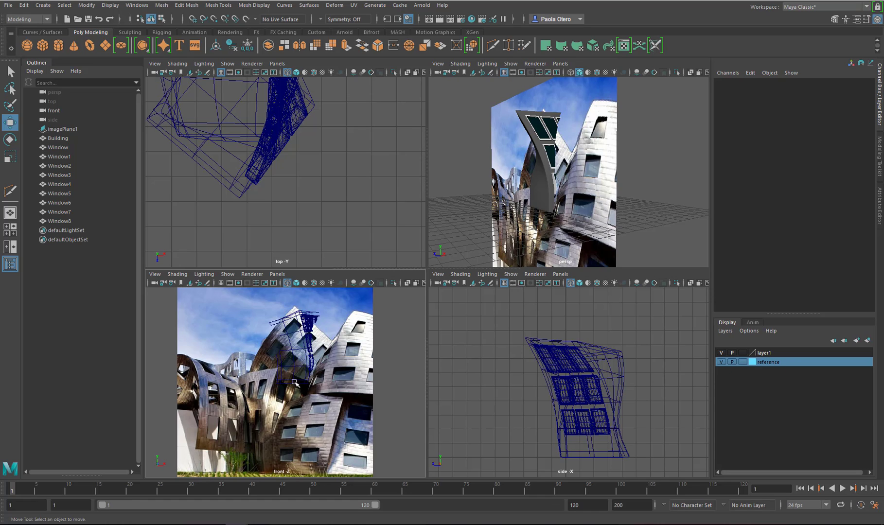
pyautogui.click(590, 263)
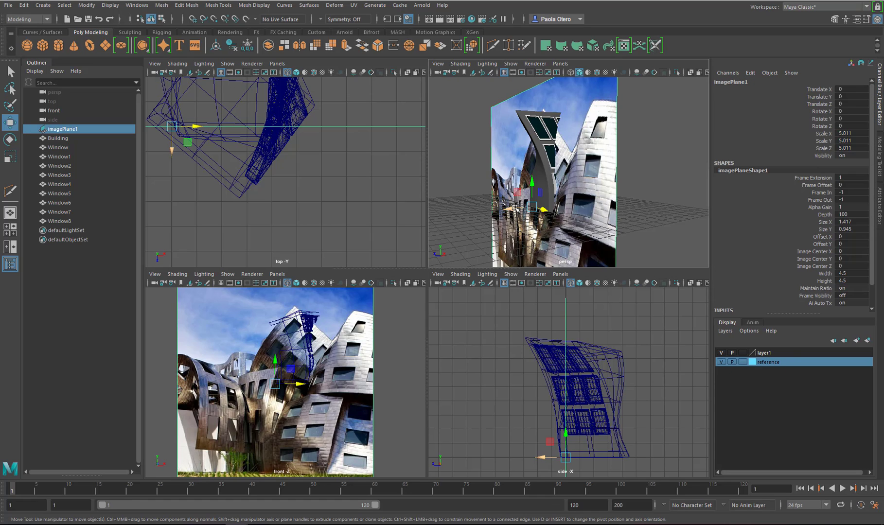
pyautogui.moveTo(514, 208); pyautogui.dragTo(559, 213)
pyautogui.press('space')
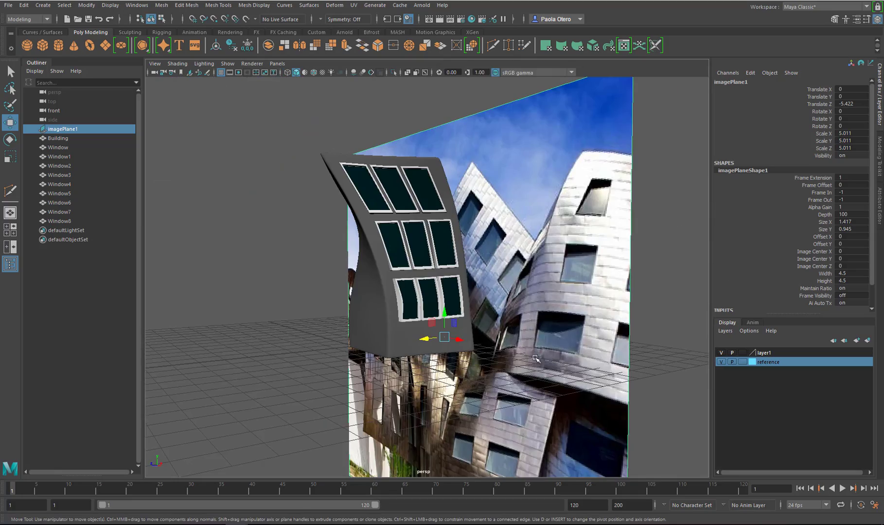
# Step: Compare the building with the reference photo from several angles, and hide the reference layer
pyautogui.moveTo(536, 358)
pyautogui.keyDown('alt'); pyautogui.mouseDown()
pyautogui.moveTo(517, 360)
pyautogui.moveTo(525, 361)
pyautogui.mouseUp(); pyautogui.keyUp('alt')
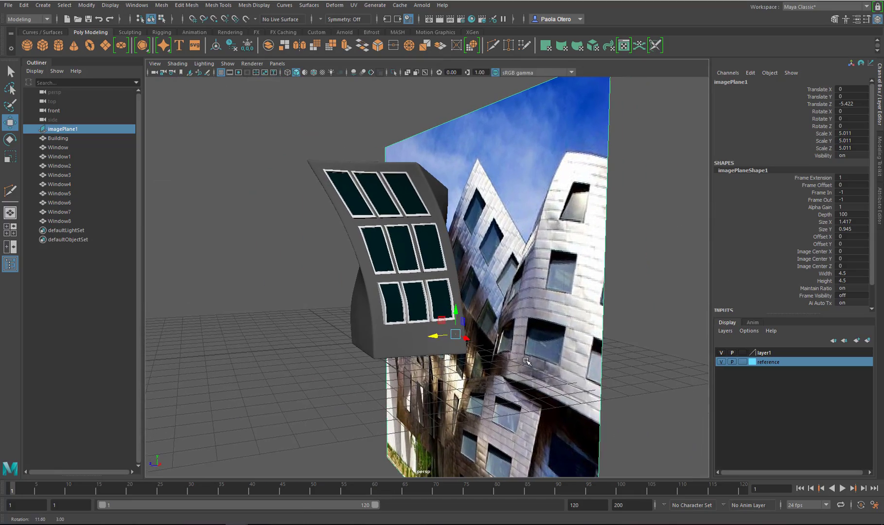
pyautogui.keyDown('alt'); pyautogui.moveTo(384, 354); pyautogui.dragTo(446, 333); pyautogui.keyUp('alt')
pyautogui.scroll(3, 397, 295)
pyautogui.scroll(2, 393, 309)
pyautogui.click(720, 362)
# Step: Inspect the first window of the bottom row up close from the side, and examine the whole window facade
pyautogui.click(351, 300)
pyautogui.scroll(3, 341, 316)
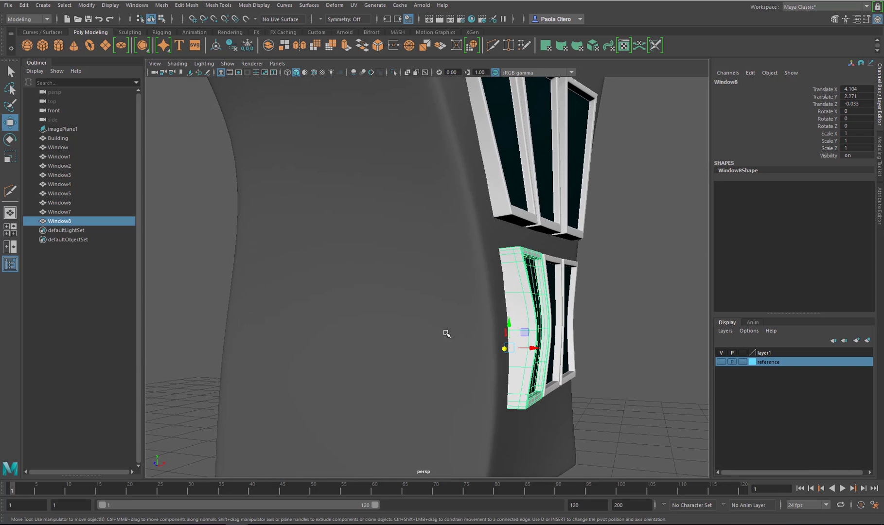
pyautogui.keyDown('alt'); pyautogui.moveTo(534, 347); pyautogui.dragTo(507, 330); pyautogui.keyUp('alt')
pyautogui.click(529, 337)
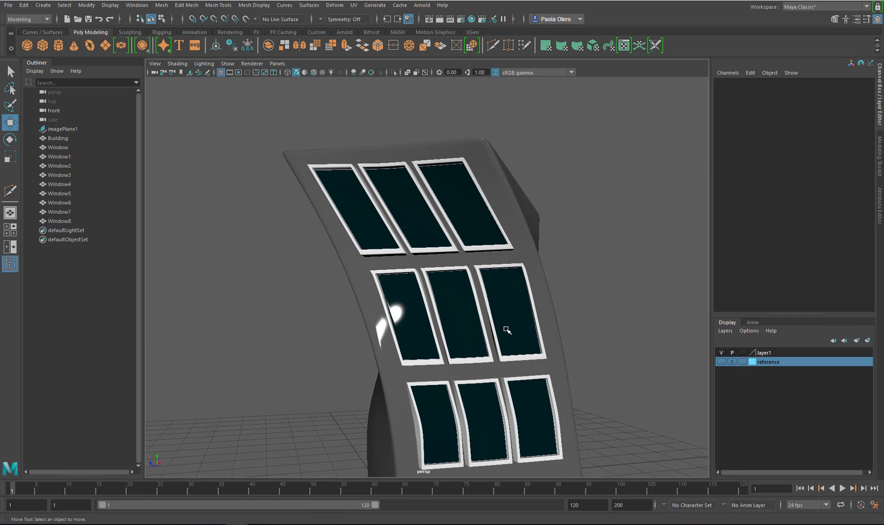
pyautogui.keyDown('alt'); pyautogui.moveTo(523, 349); pyautogui.dragTo(460, 328); pyautogui.keyUp('alt')
pyautogui.keyDown('alt'); pyautogui.moveTo(460, 328); pyautogui.dragTo(463, 340, button='middle'); pyautogui.keyUp('alt')
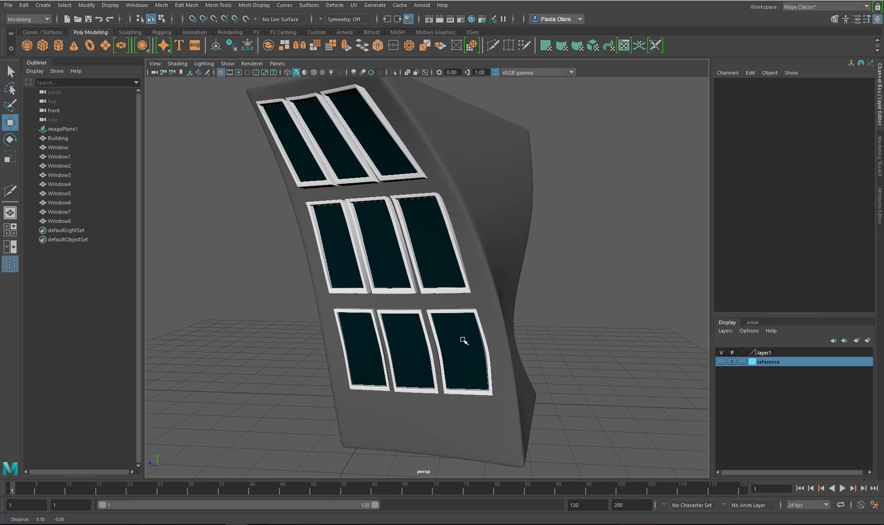